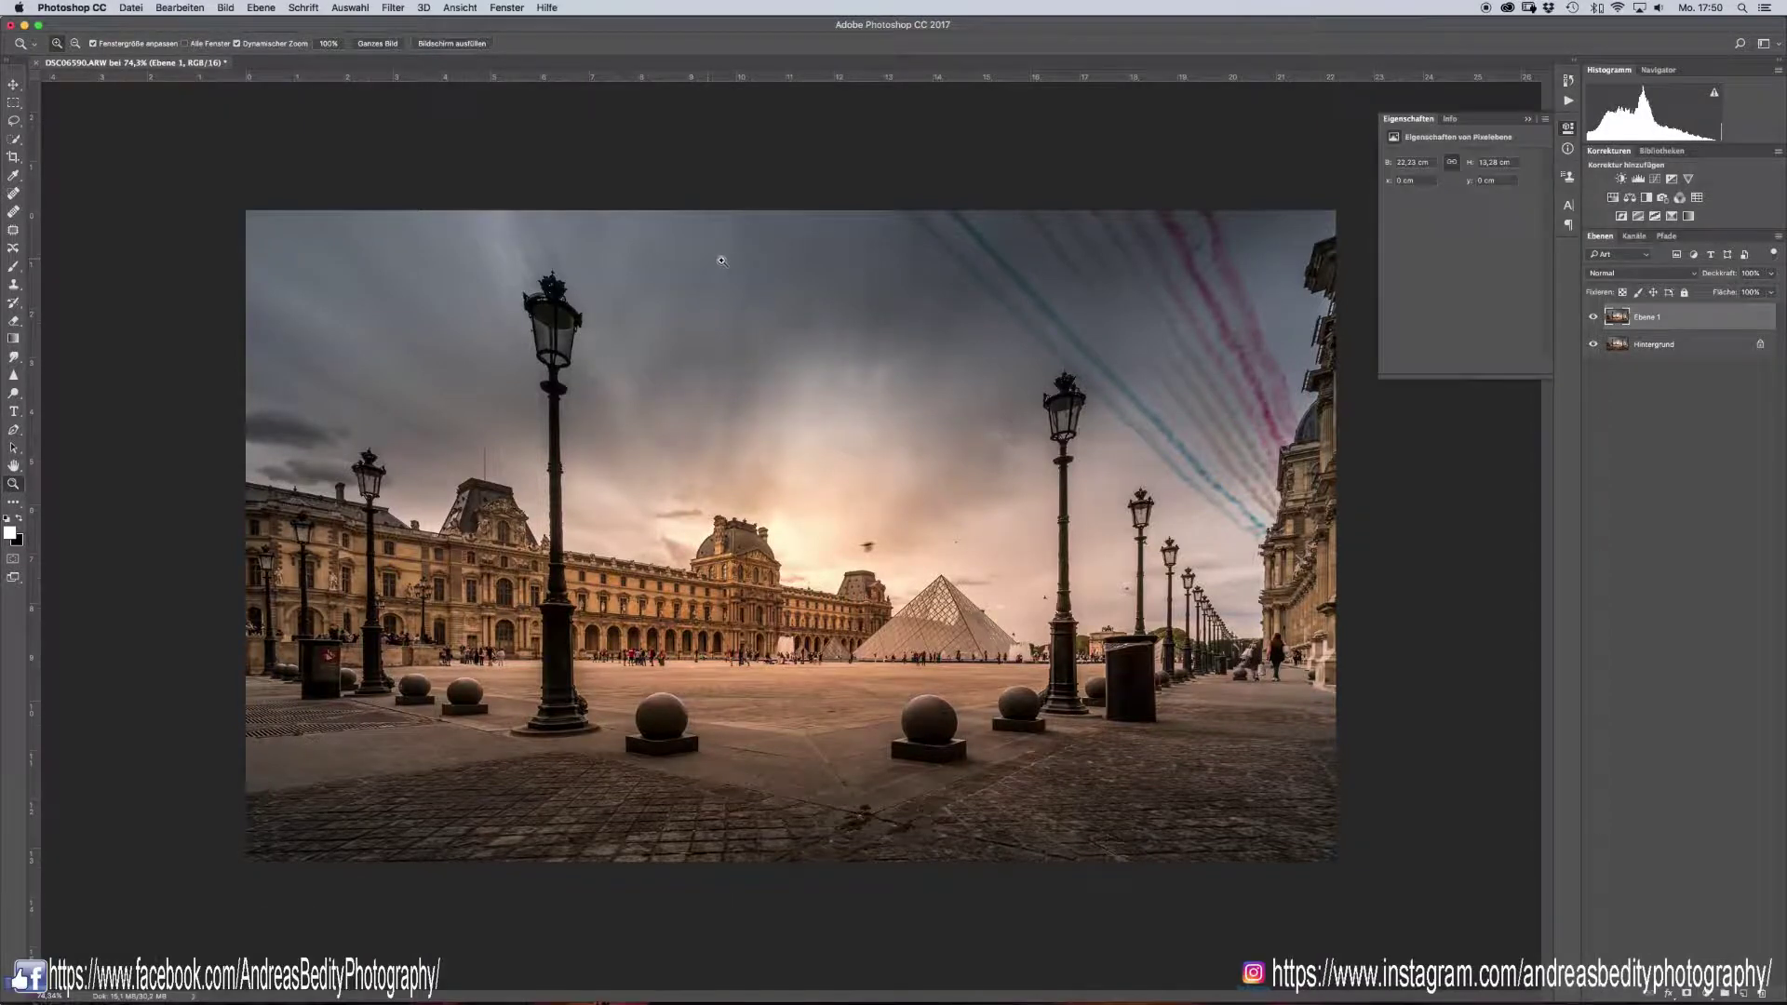
# Step: Add a Levels check layer with midtones at about 1.54, then zoom into the sky with the Spot Healing Brush
pyautogui.moveTo(740, 262); pyautogui.dragTo(760, 271)
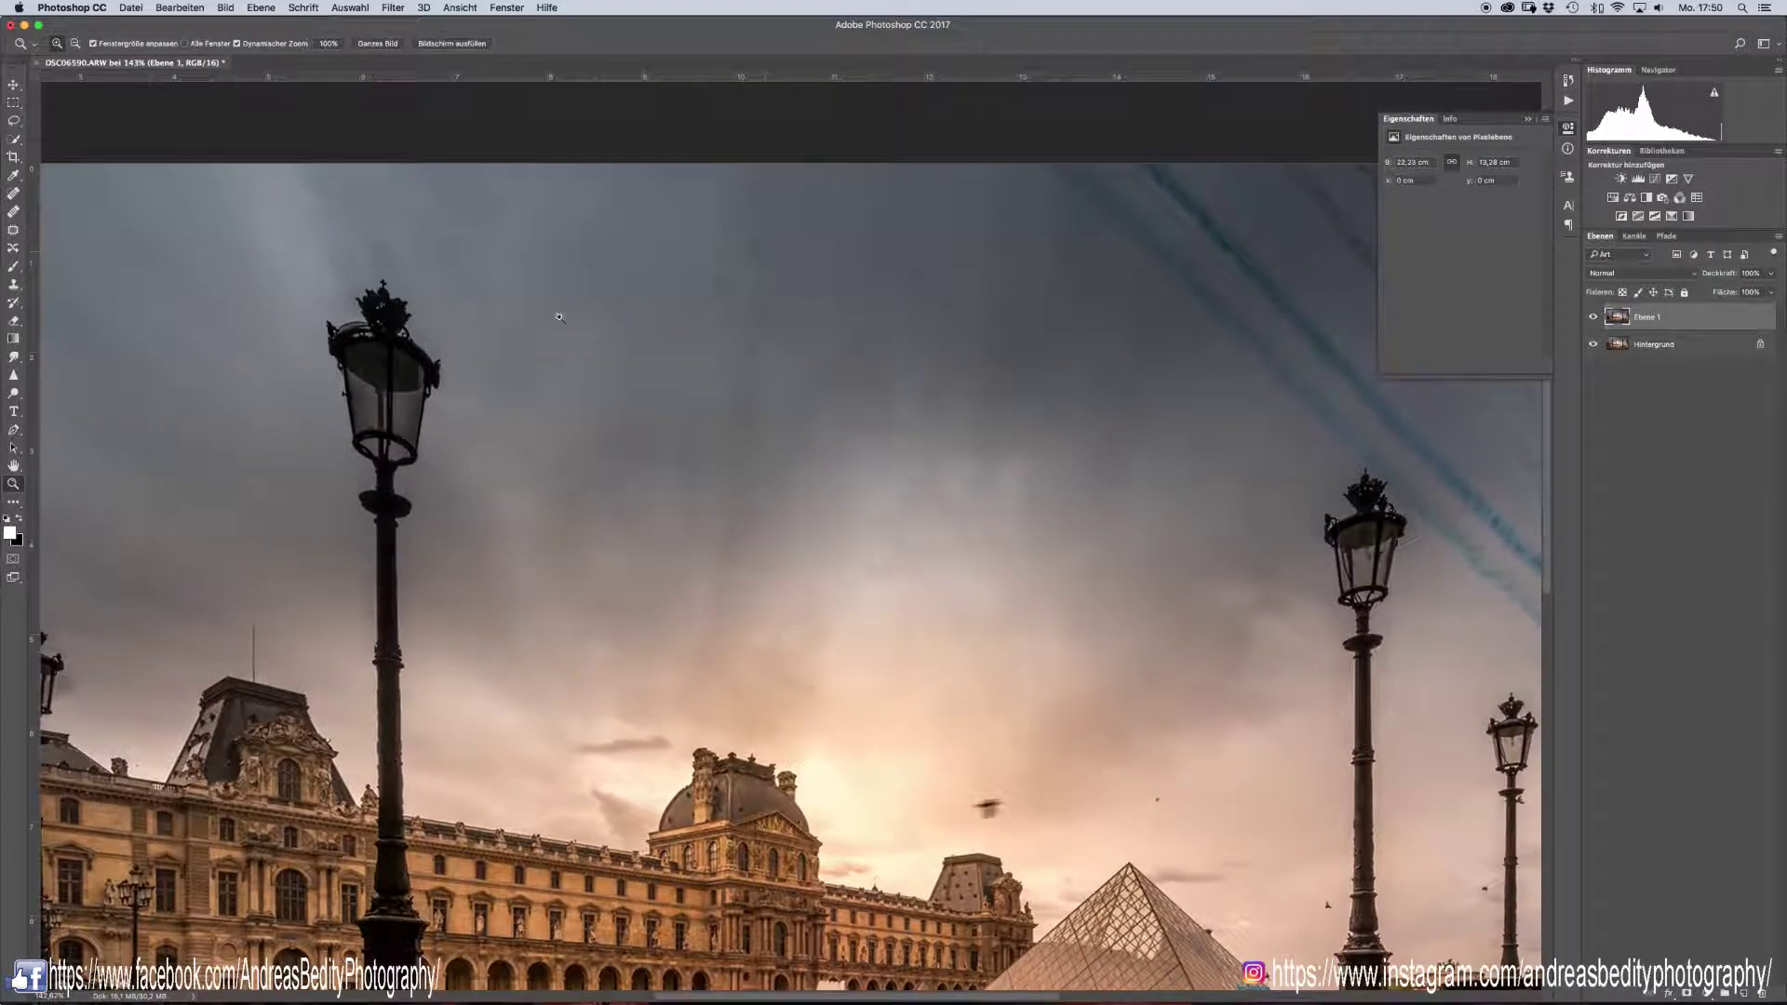
pyautogui.moveTo(790, 459); pyautogui.dragTo(782, 489)
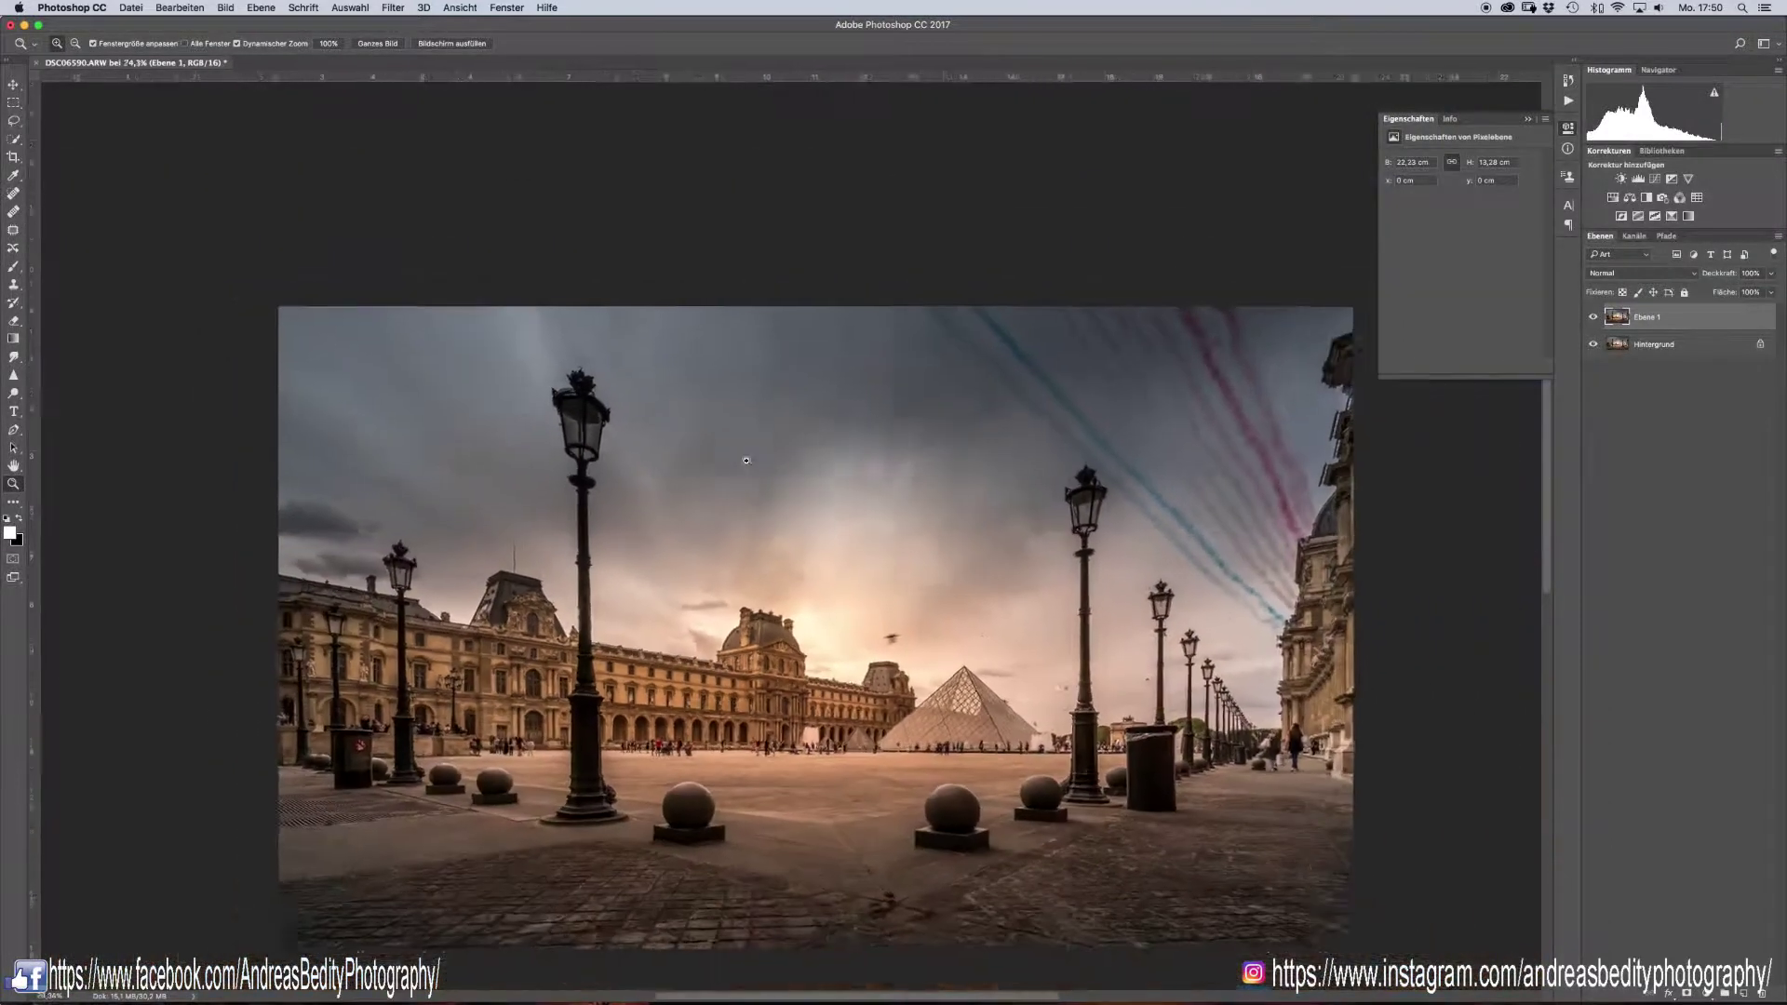
pyautogui.click(1638, 179)
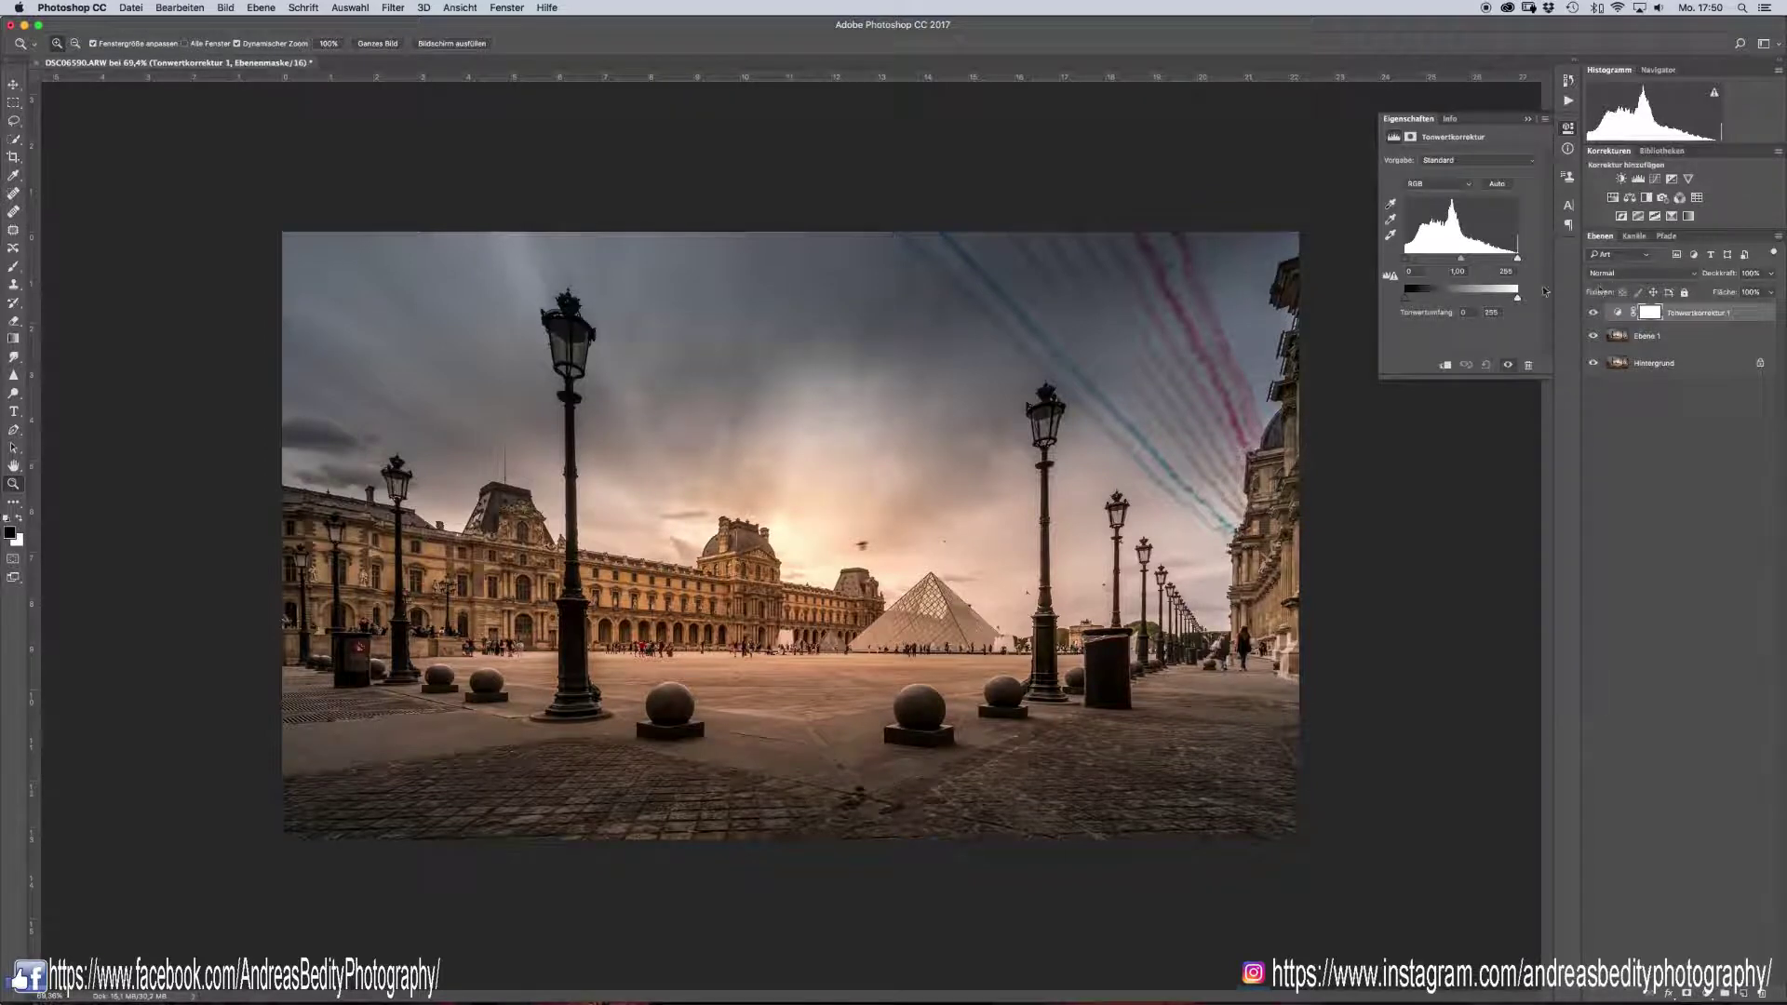
pyautogui.moveTo(1461, 259); pyautogui.dragTo(1445, 260)
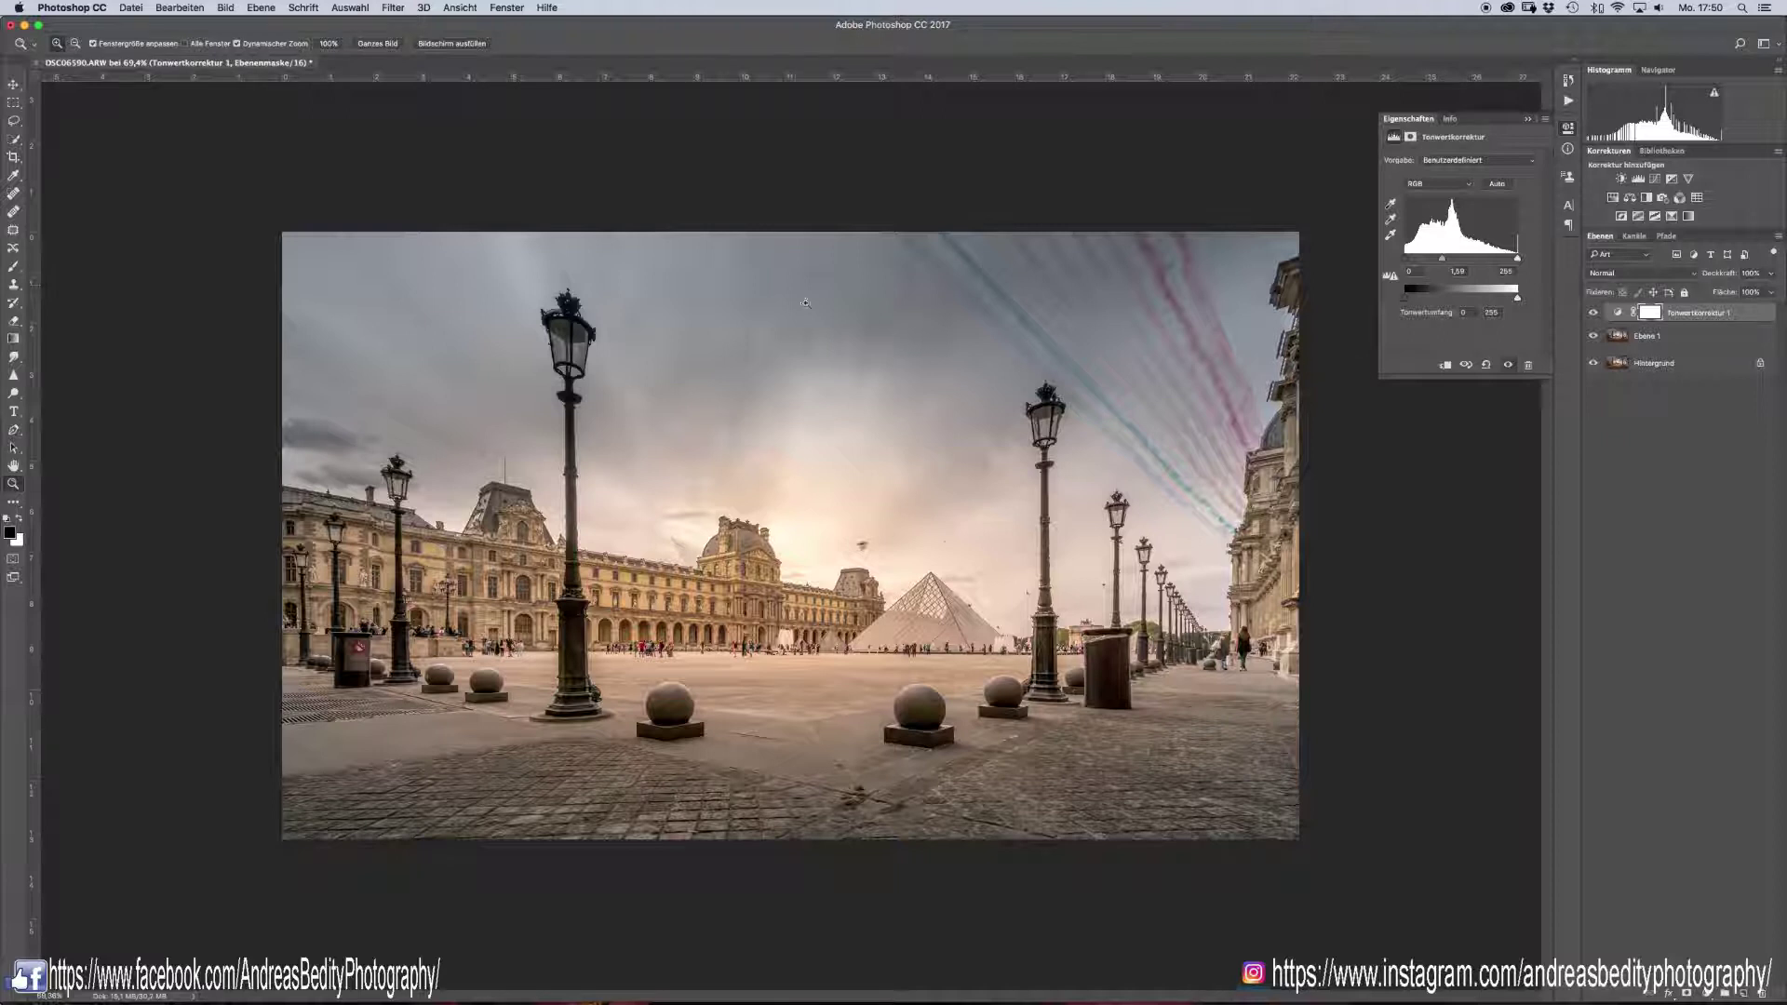
pyautogui.moveTo(762, 278); pyautogui.dragTo(810, 311)
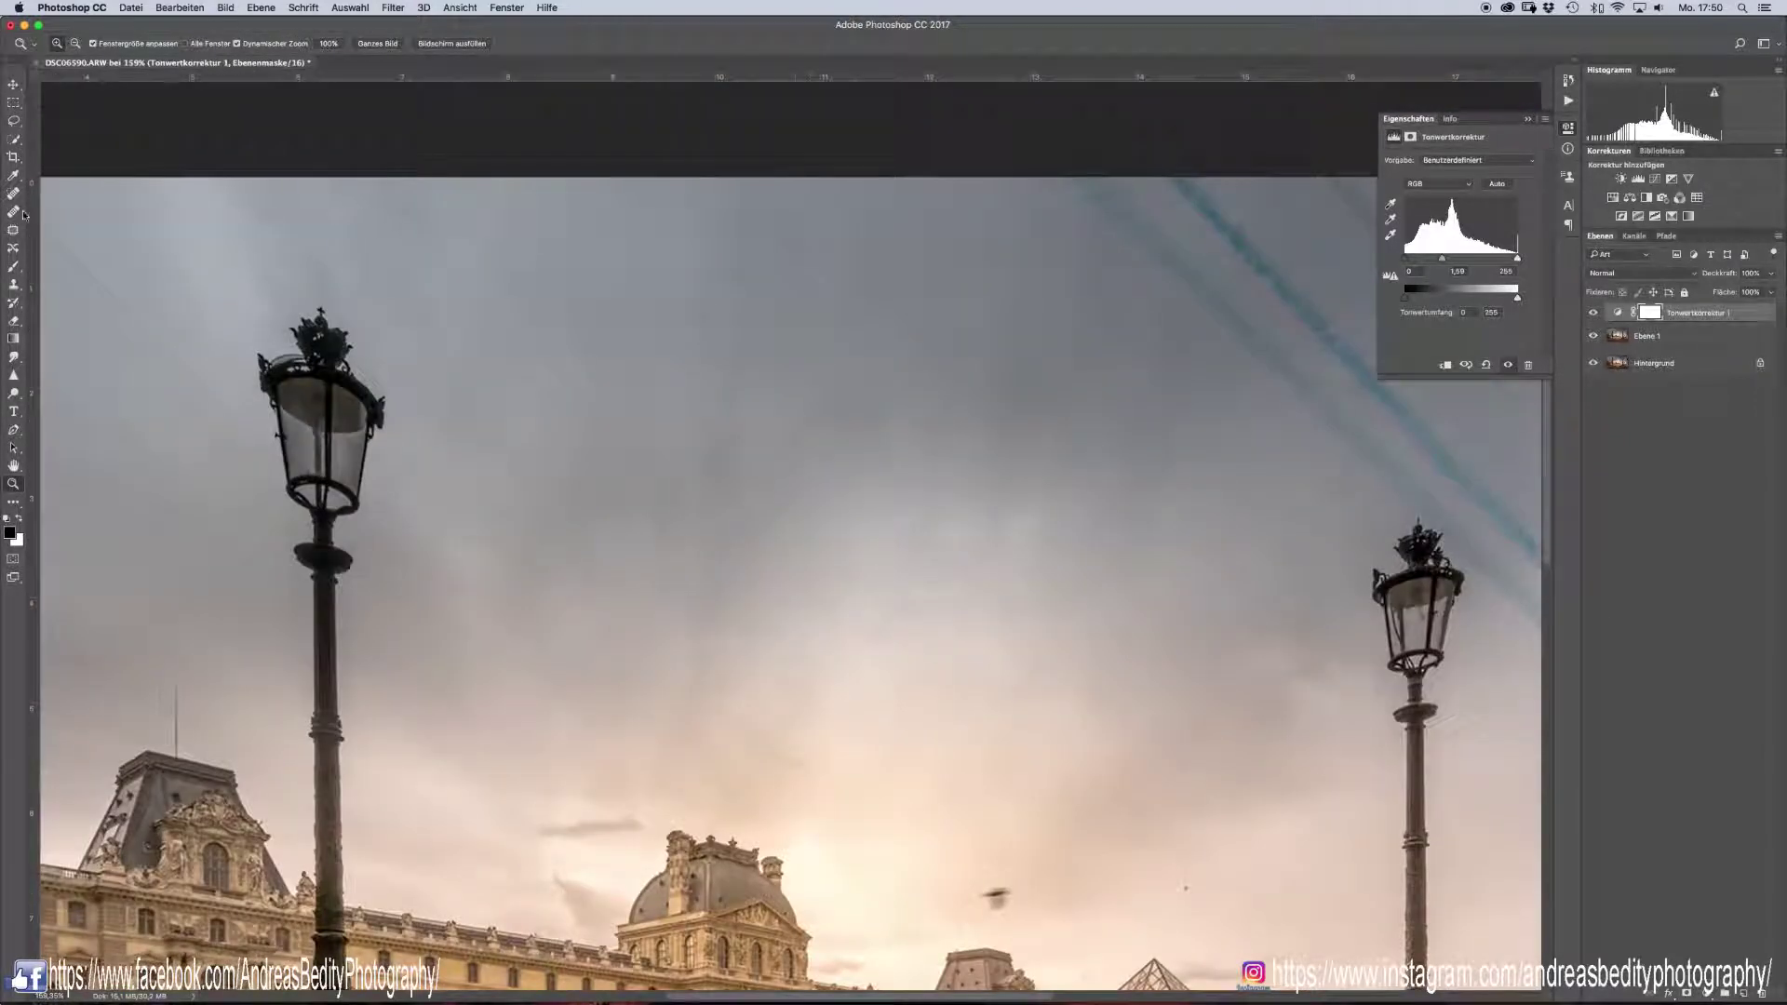
pyautogui.click(14, 212)
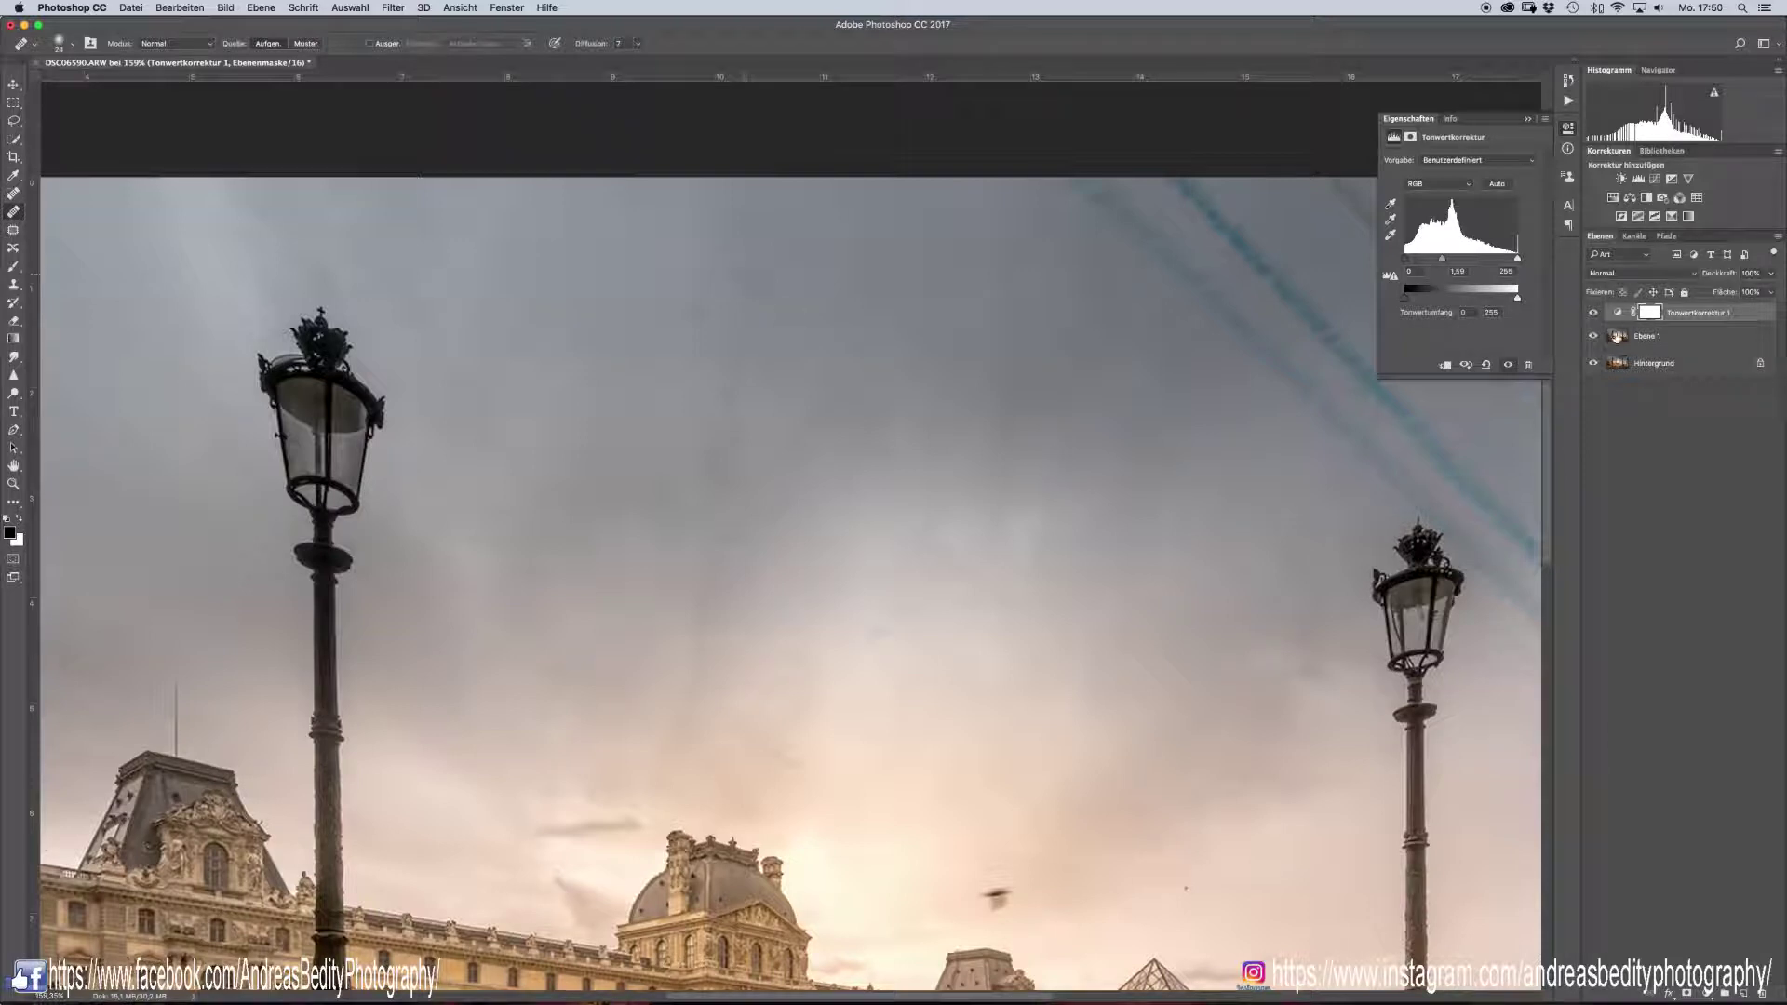
# Step: Heal the first batch of sky dust spots on Ebene 1 with the Spot Healing Brush
pyautogui.click(1617, 339)
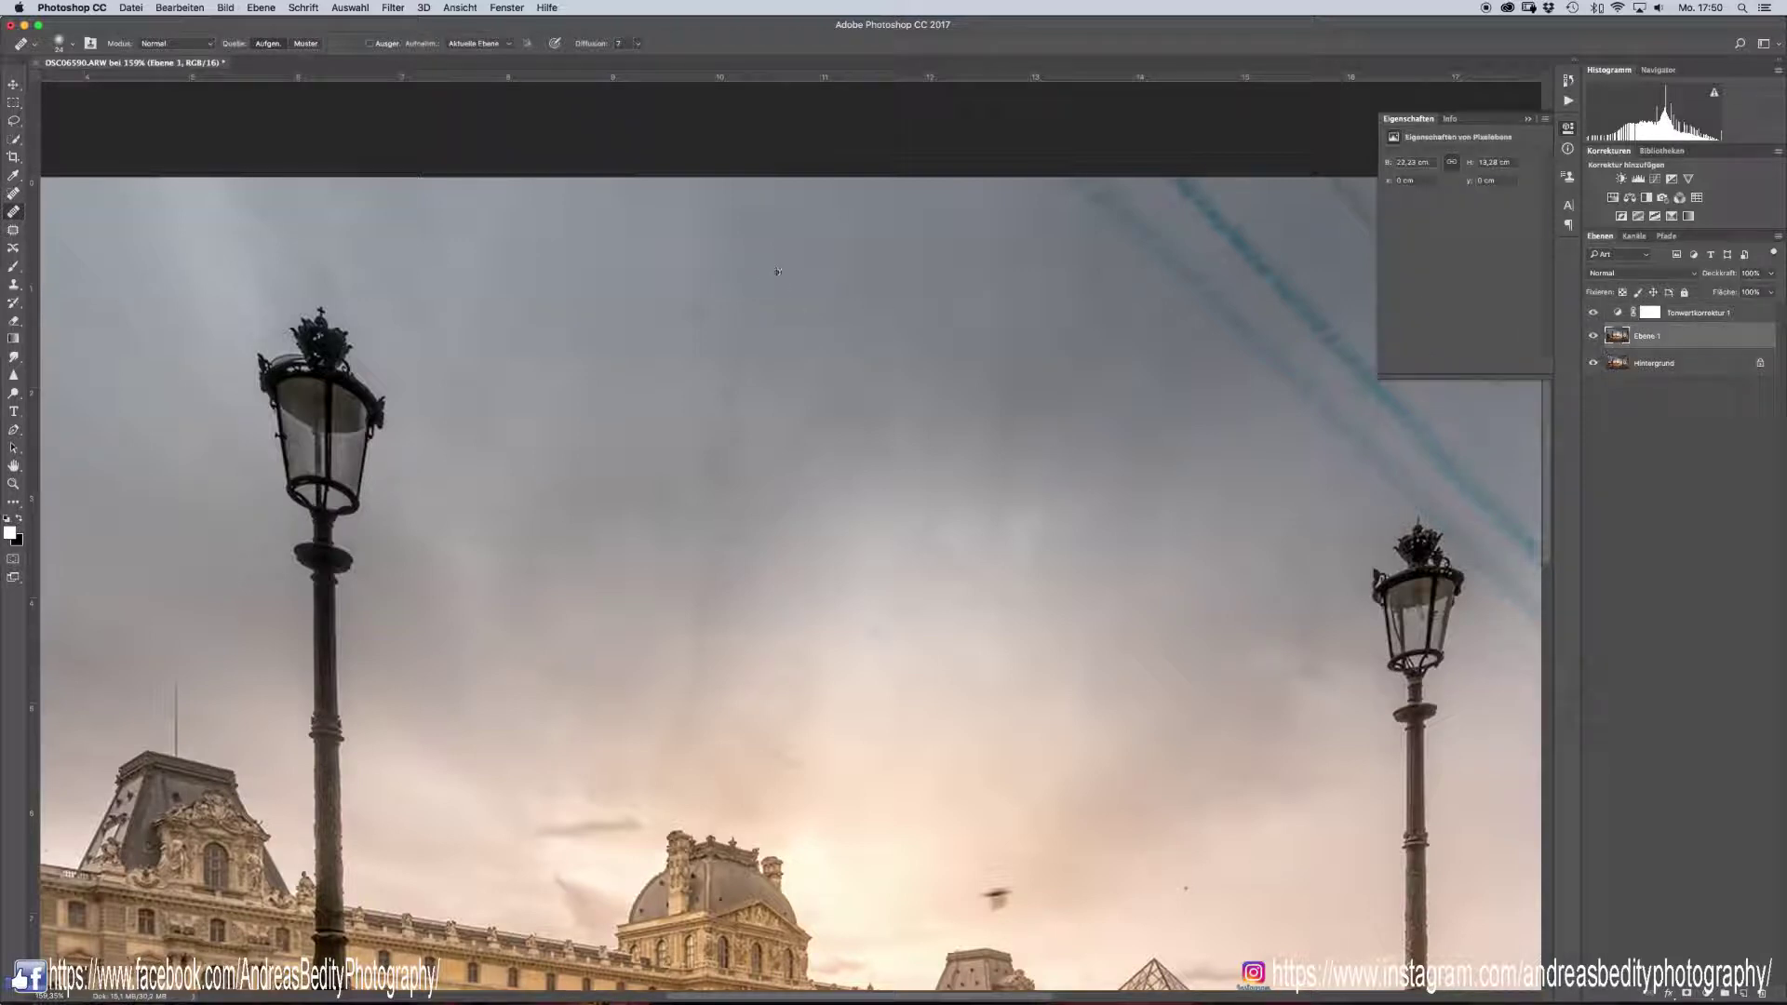
pyautogui.click(758, 324)
pyautogui.click(701, 317)
pyautogui.click(763, 377)
pyautogui.click(754, 352)
pyautogui.hscroll(-5, 663, 319)
pyautogui.click(705, 356)
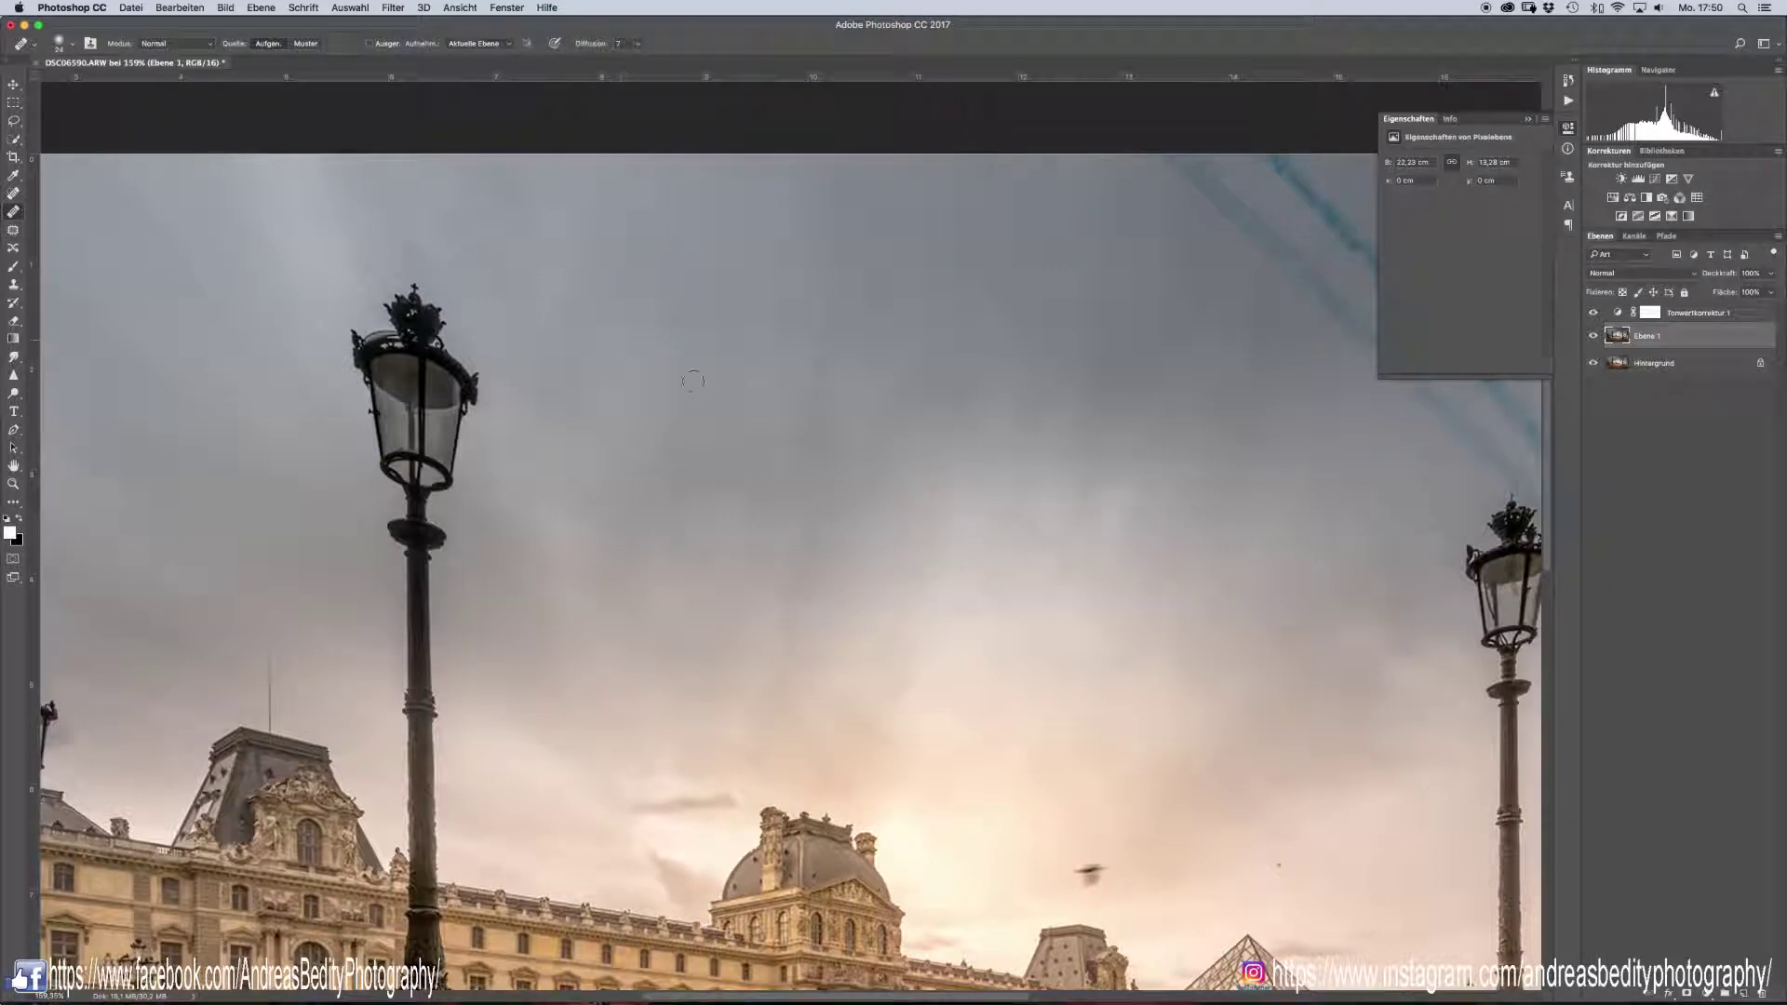
pyautogui.click(764, 517)
pyautogui.click(839, 594)
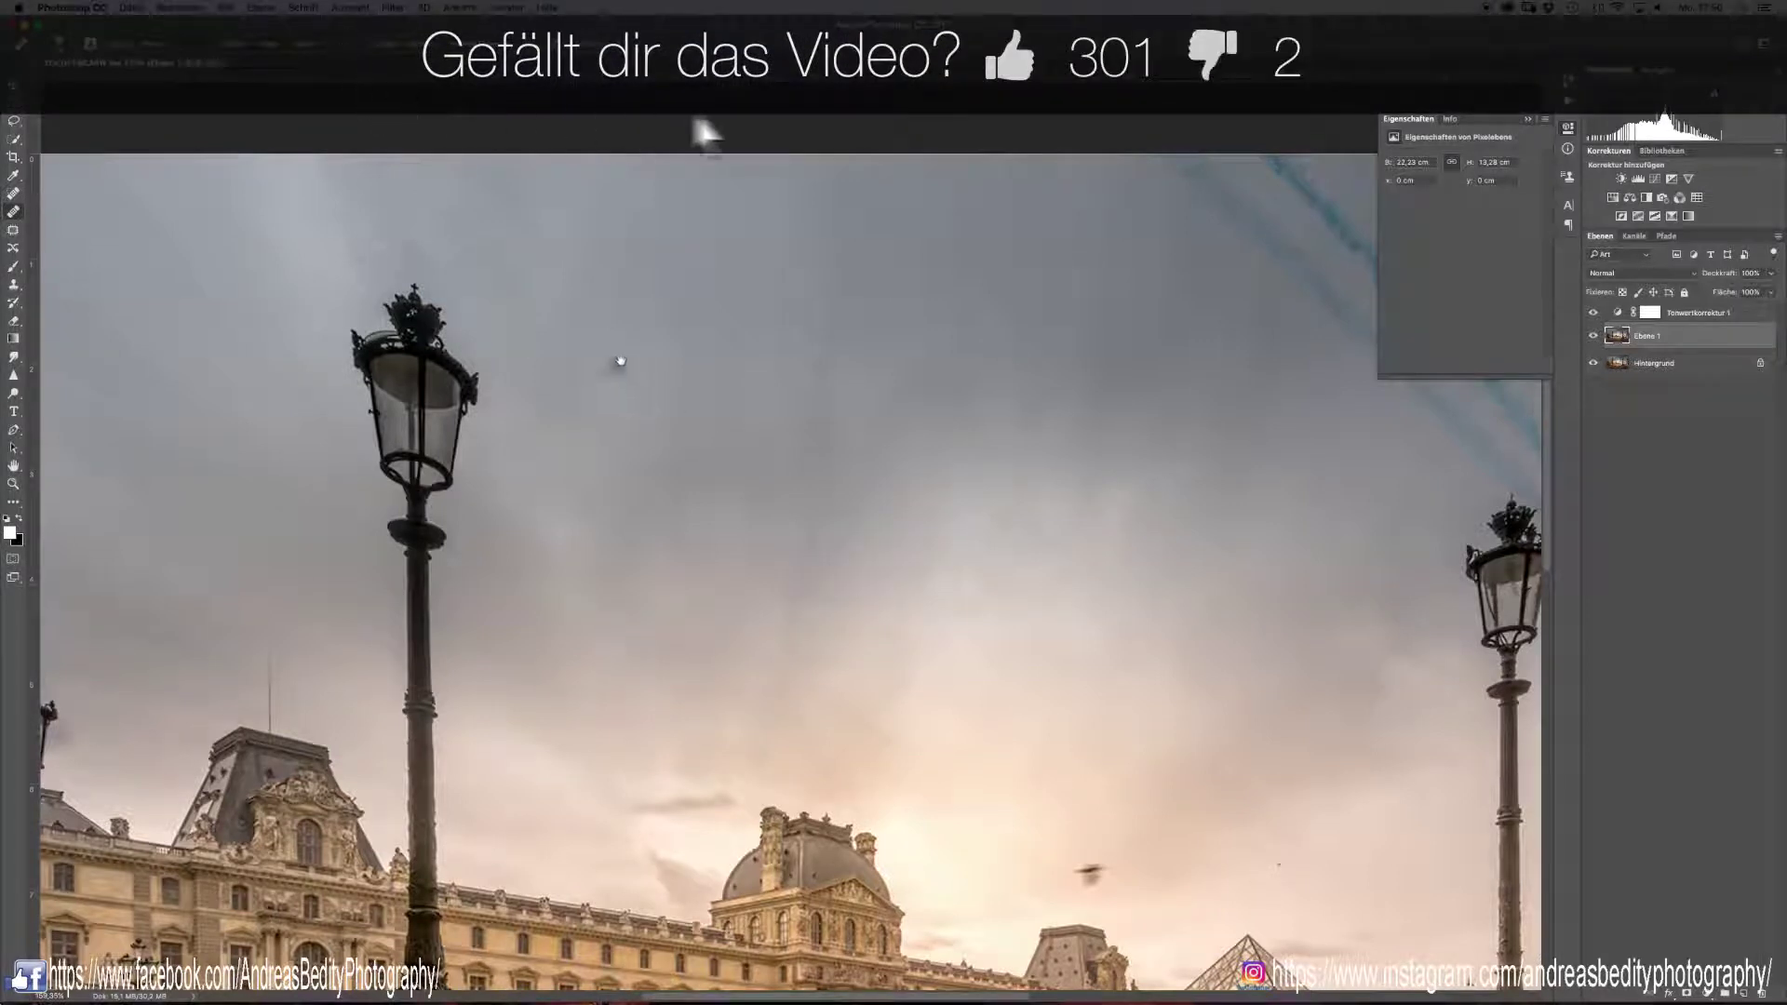
# Step: Heal another sky spot while panning toward the pyramid, then darken the Levels midtones
pyautogui.moveTo(618, 366); pyautogui.dragTo(751, 412)
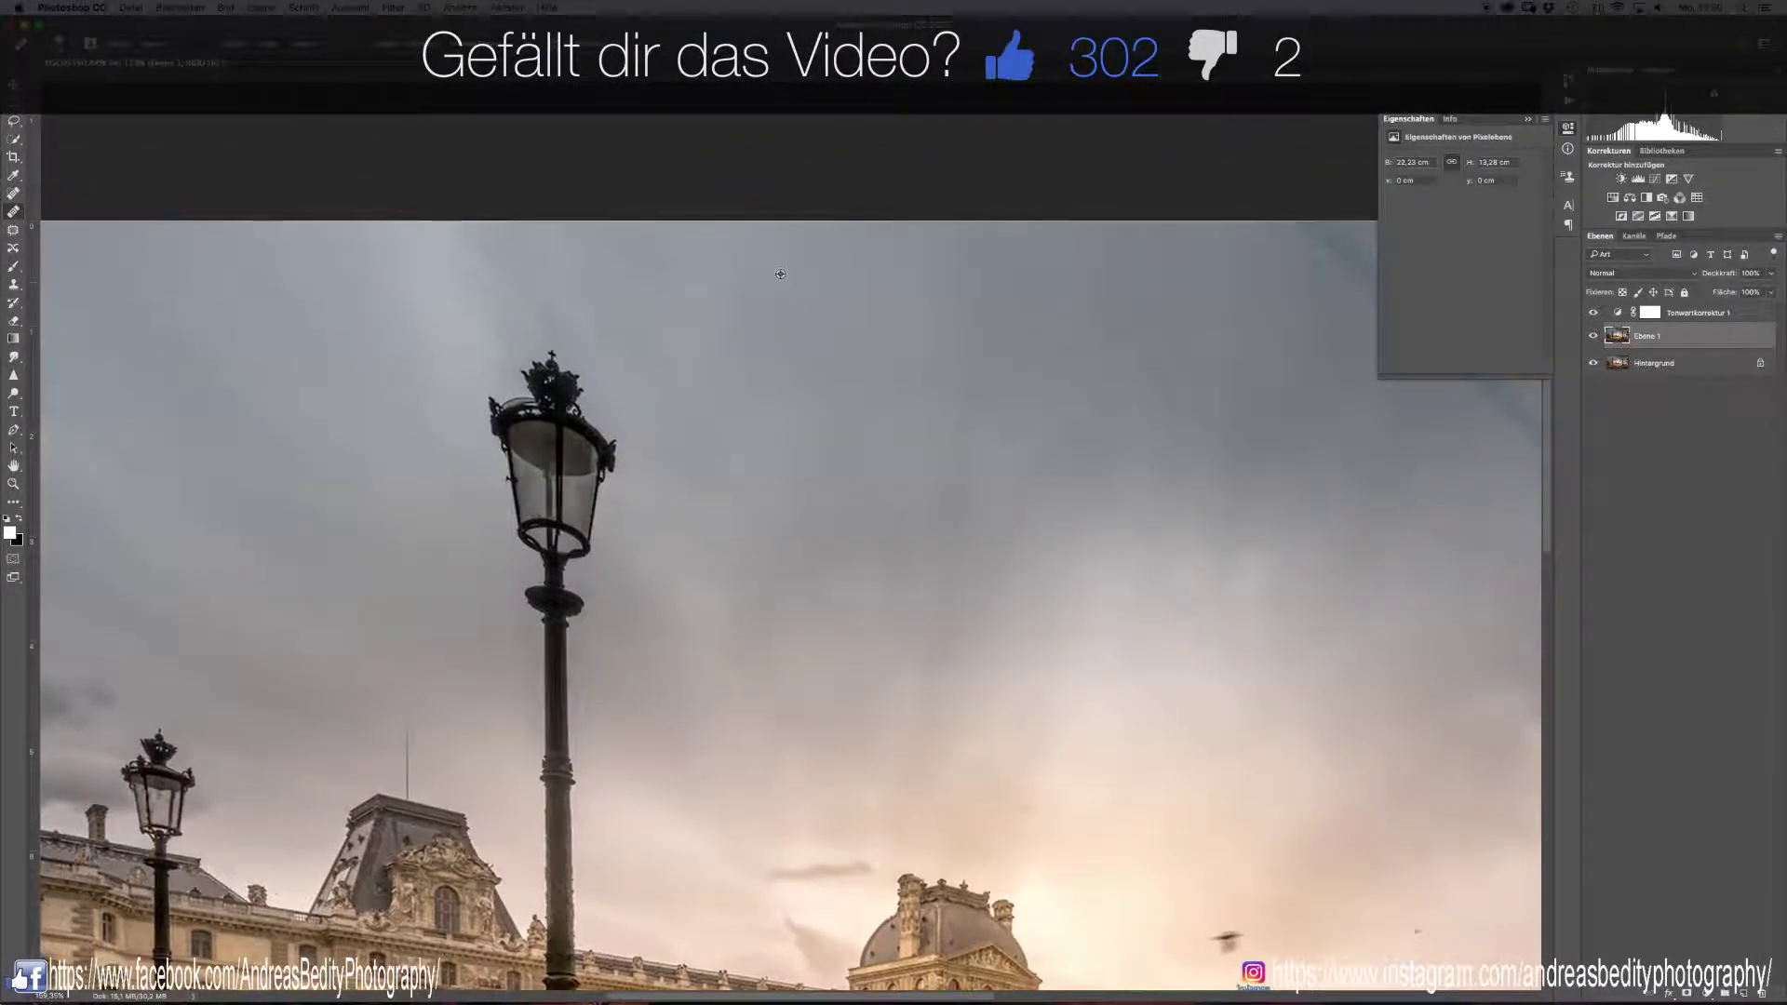
pyautogui.moveTo(786, 285); pyautogui.dragTo(791, 300)
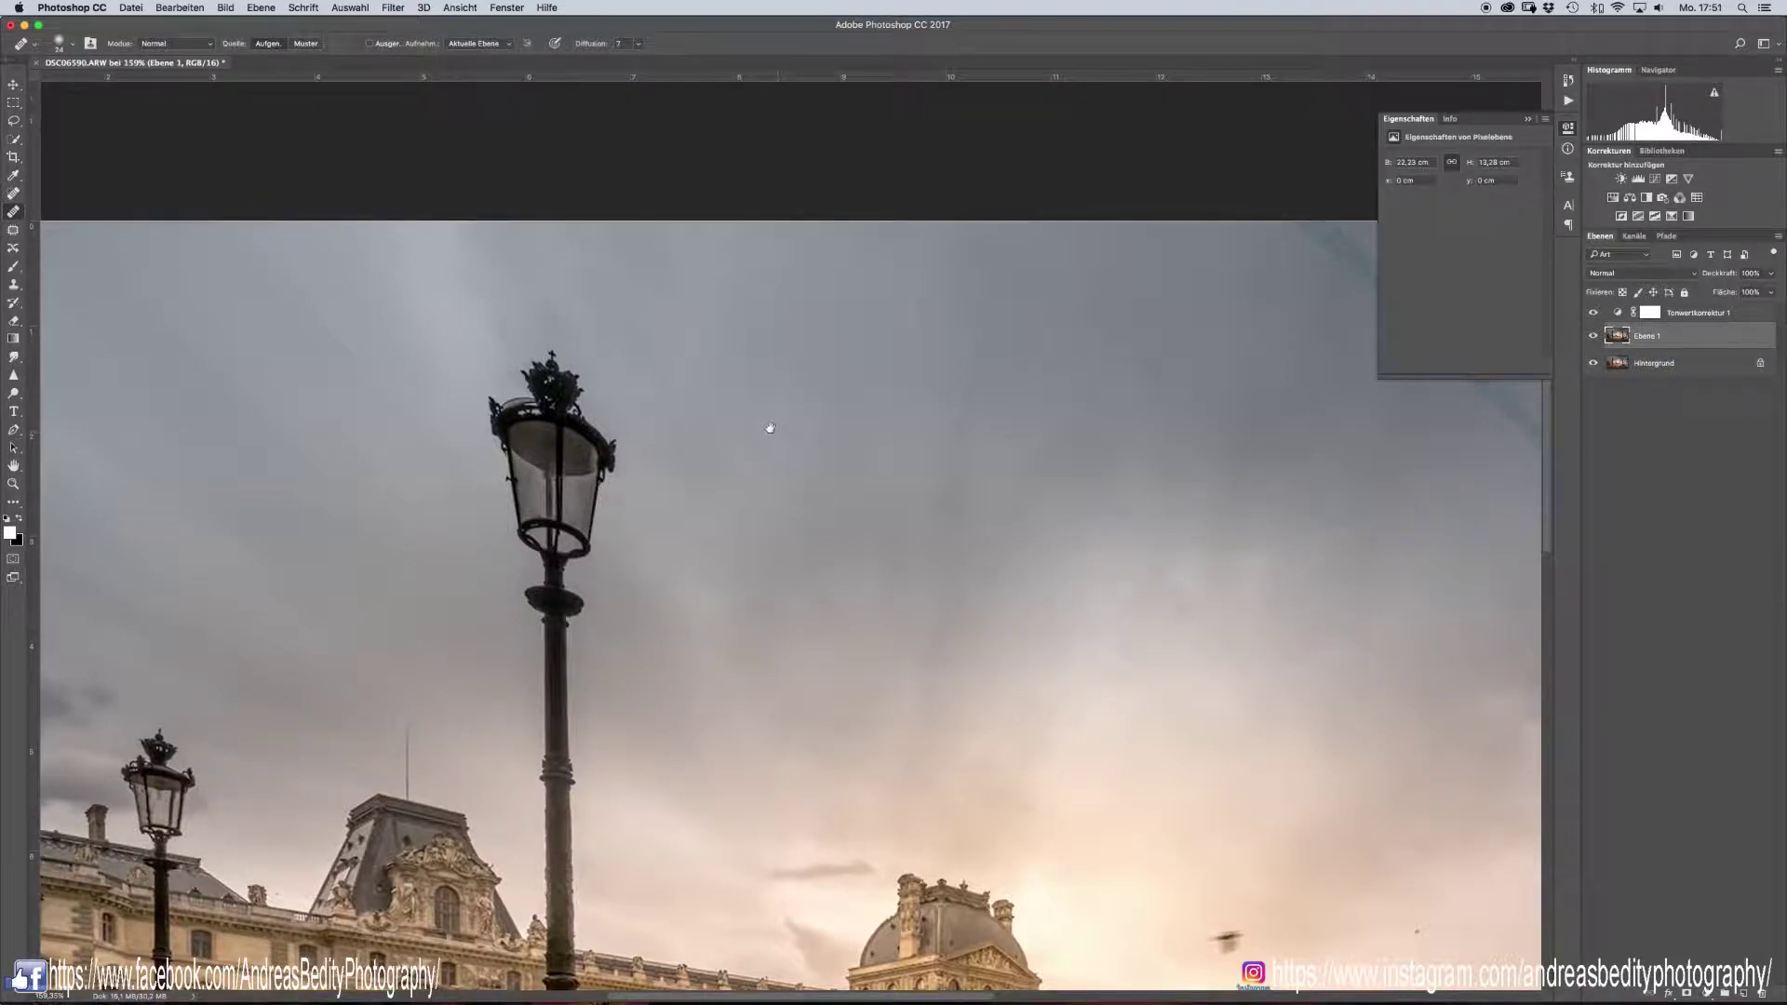
pyautogui.moveTo(769, 427)
pyautogui.mouseDown()
pyautogui.moveTo(961, 391)
pyautogui.moveTo(905, 386)
pyautogui.mouseUp()
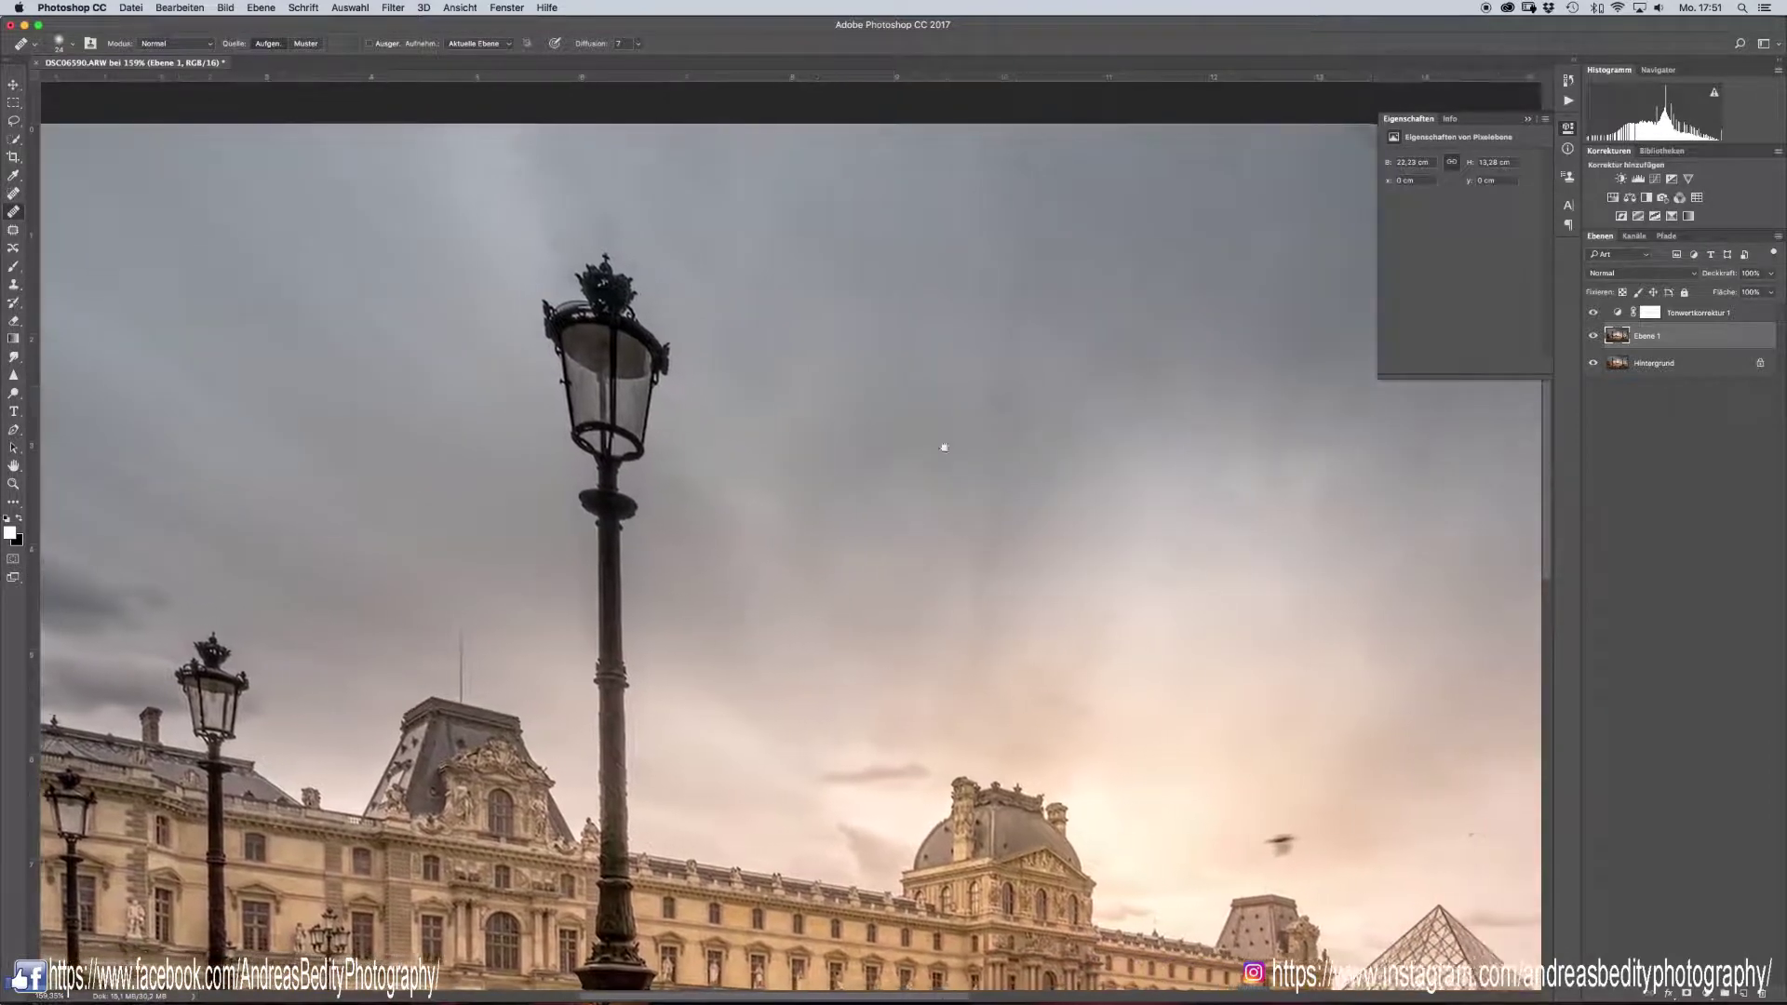
pyautogui.moveTo(1070, 486); pyautogui.dragTo(698, 371)
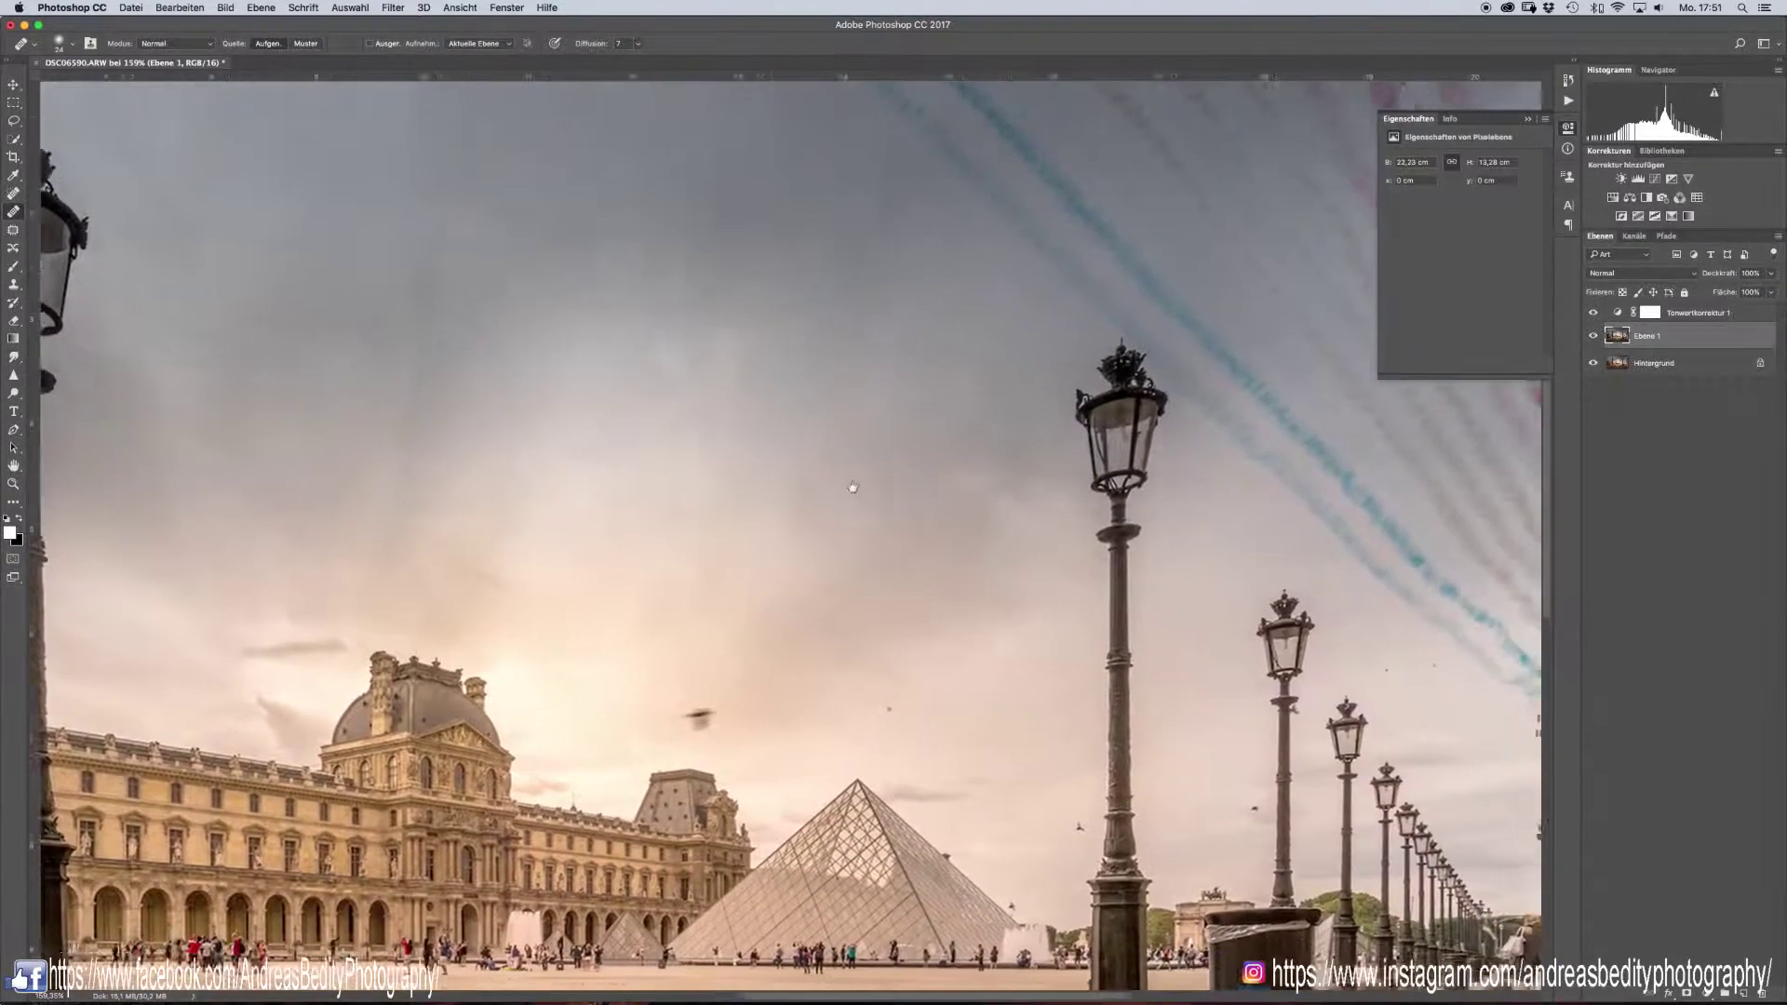
pyautogui.moveTo(869, 483); pyautogui.dragTo(657, 511)
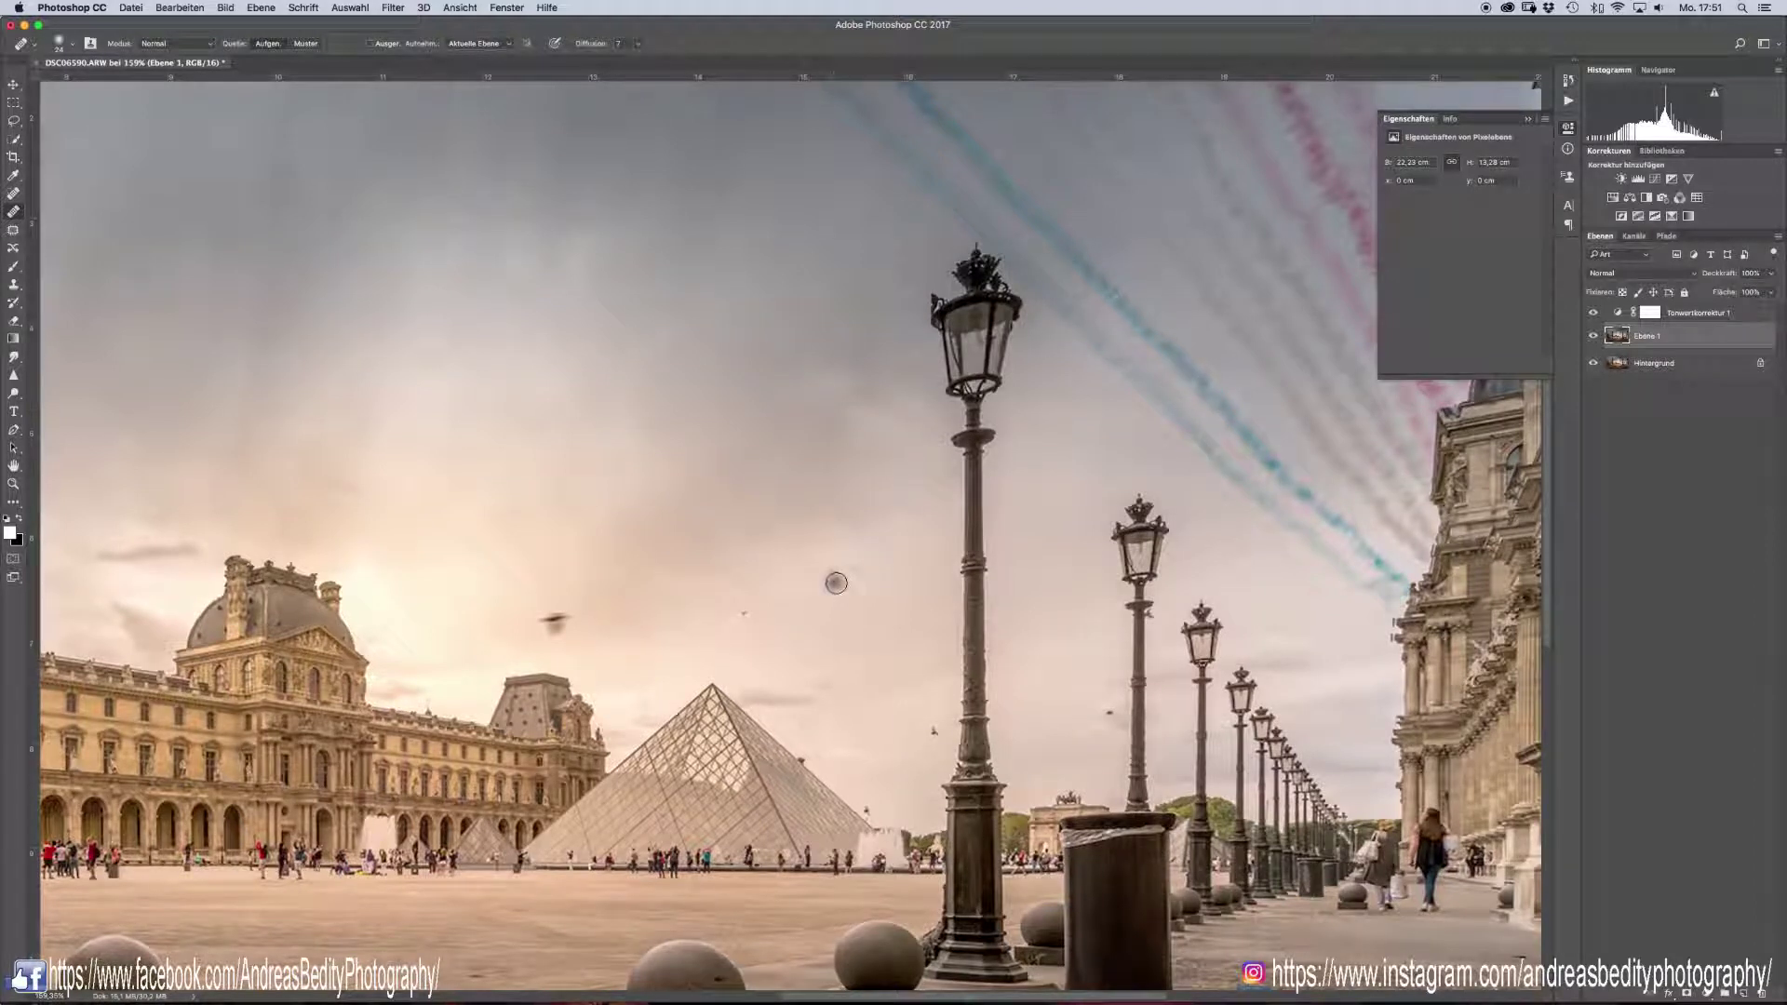
pyautogui.click(1619, 314)
pyautogui.moveTo(1443, 264); pyautogui.dragTo(1483, 268)
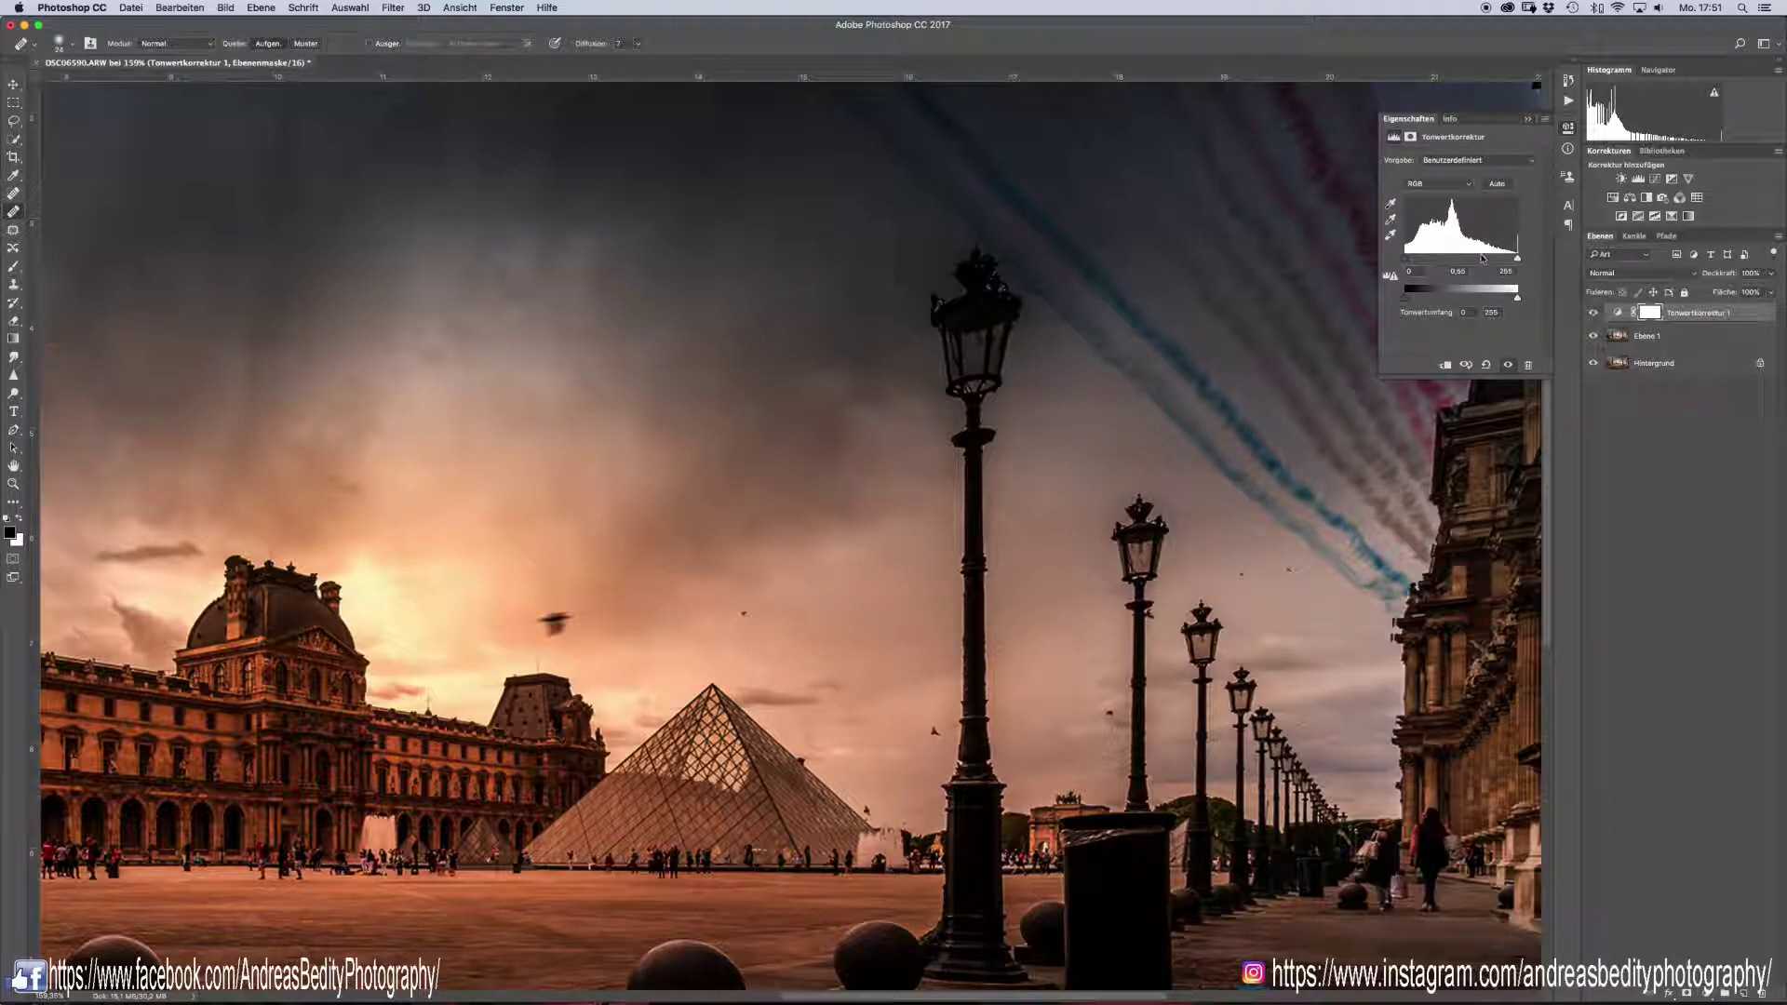
# Step: Readjust the Levels midtone slider to a darker setting and retarget Ebene 1 for healing
pyautogui.moveTo(1481, 259); pyautogui.dragTo(1449, 262)
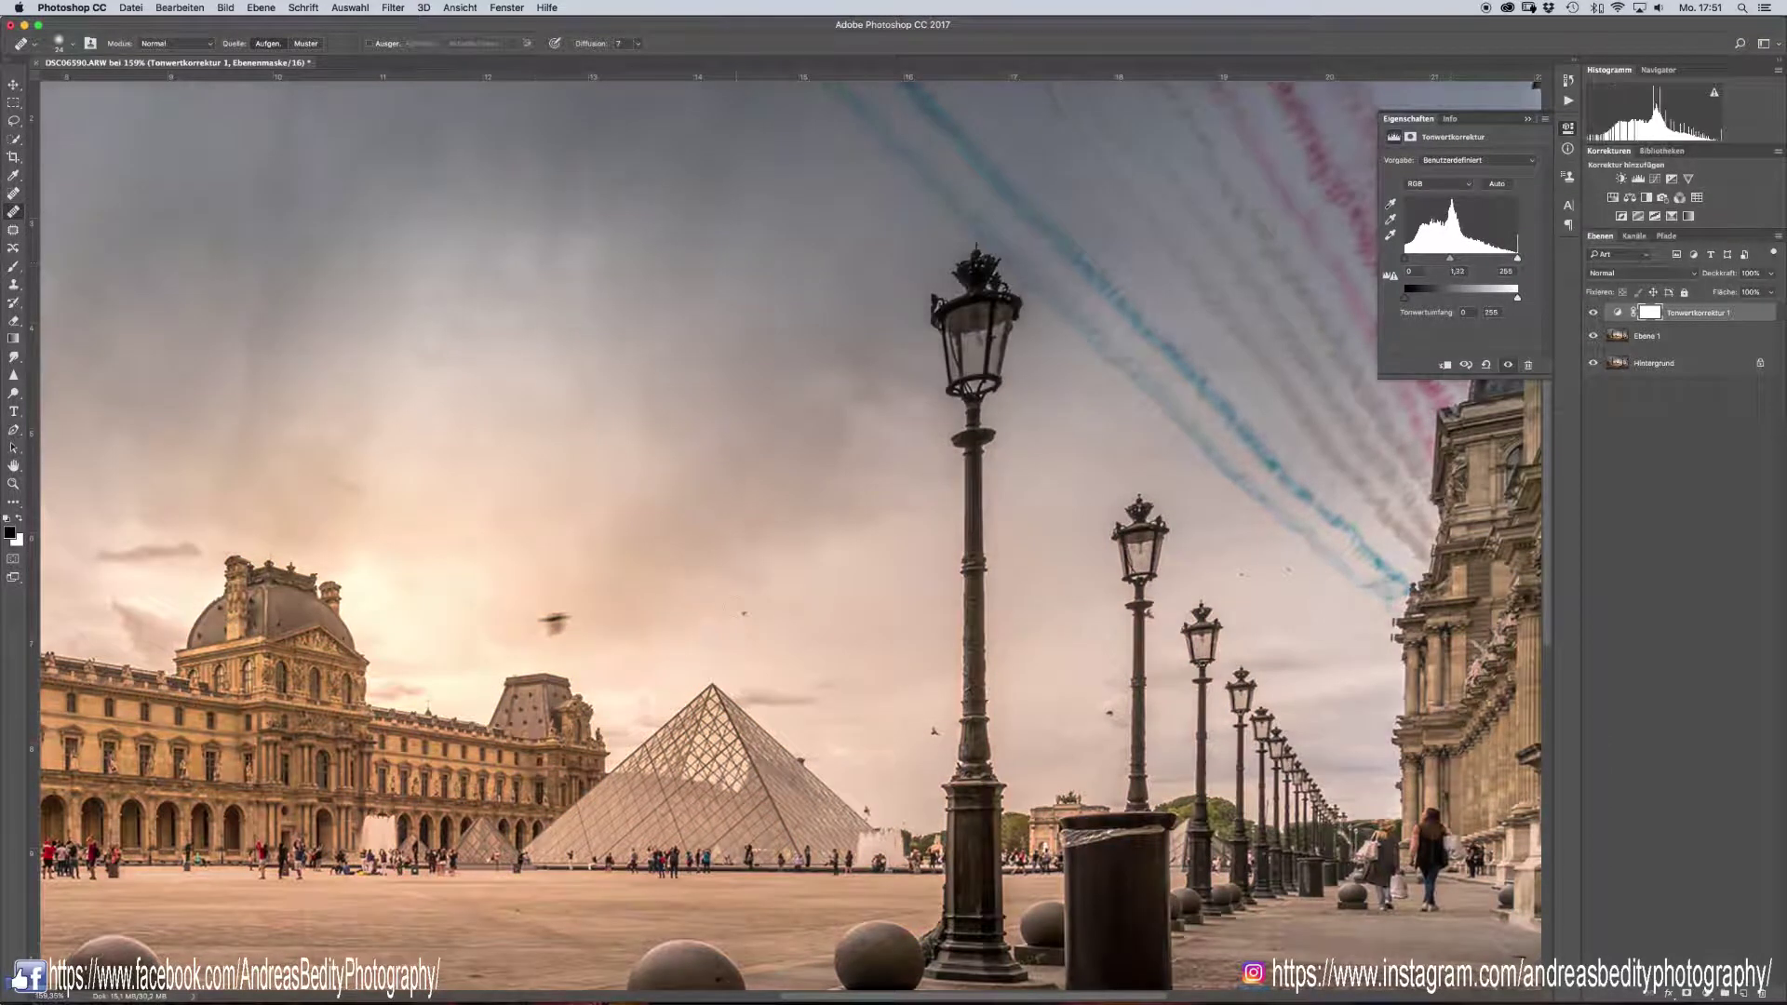
pyautogui.keyDown('super'); pyautogui.click(651, 592); pyautogui.keyUp('super')
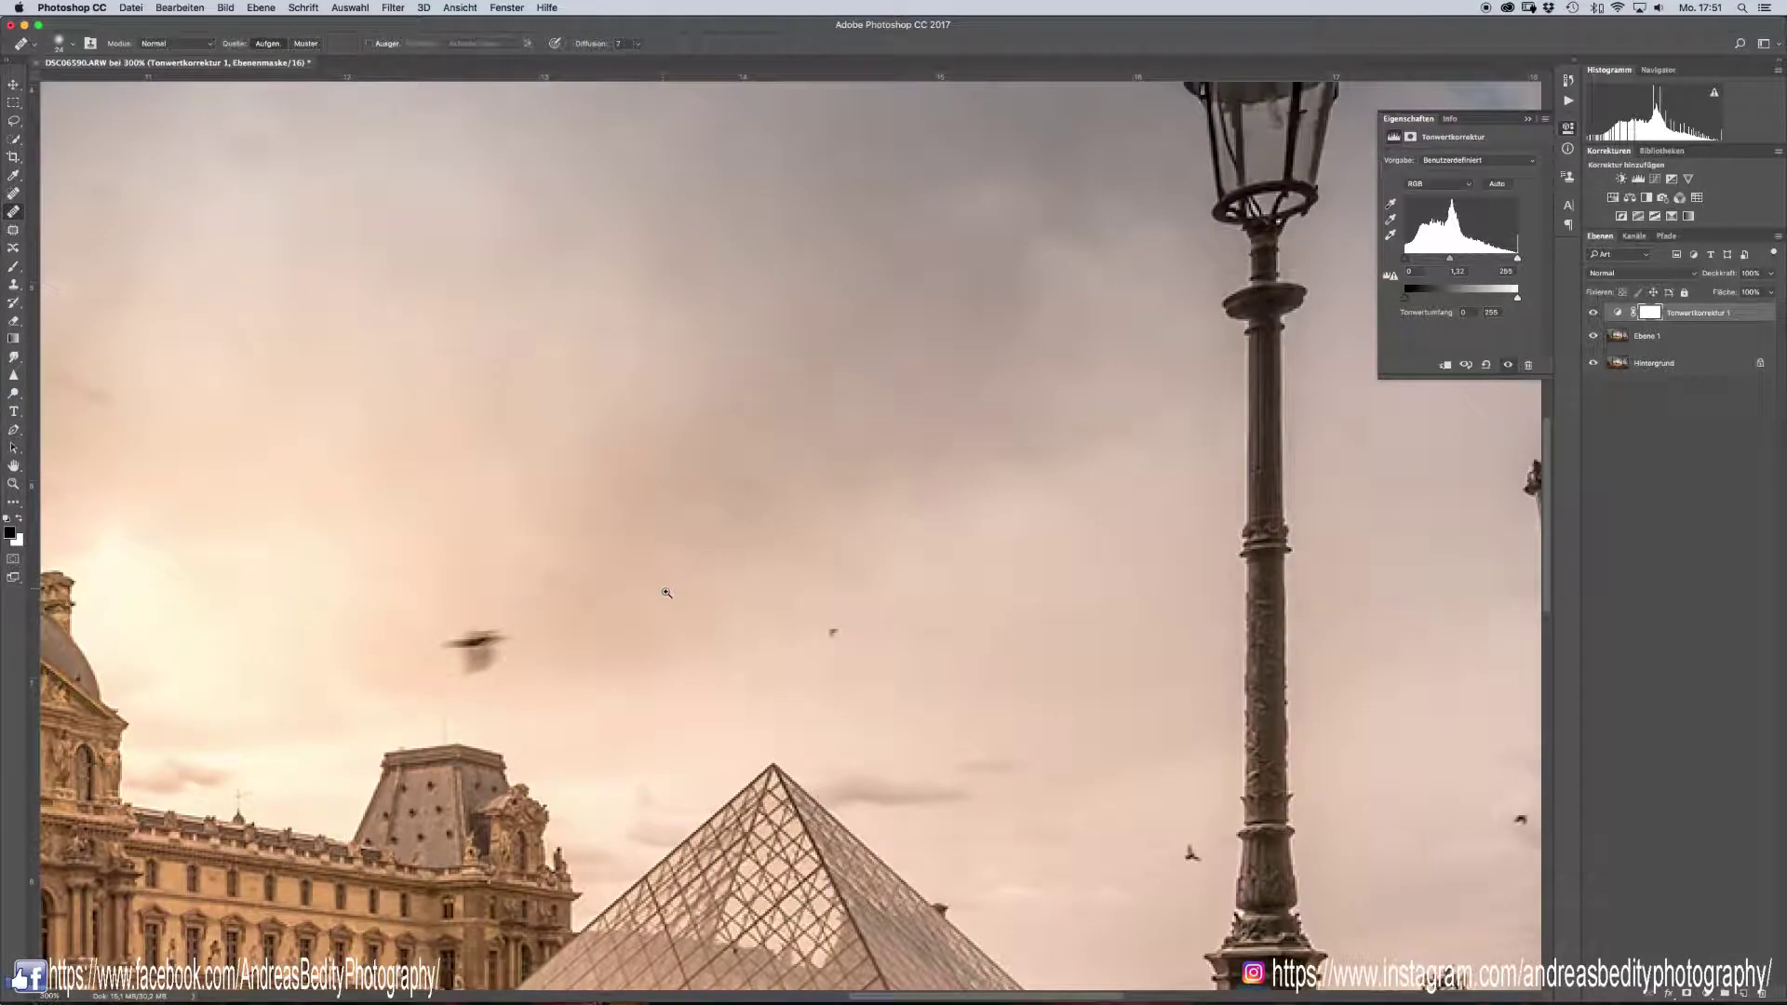
pyautogui.moveTo(1450, 262); pyautogui.dragTo(1439, 264)
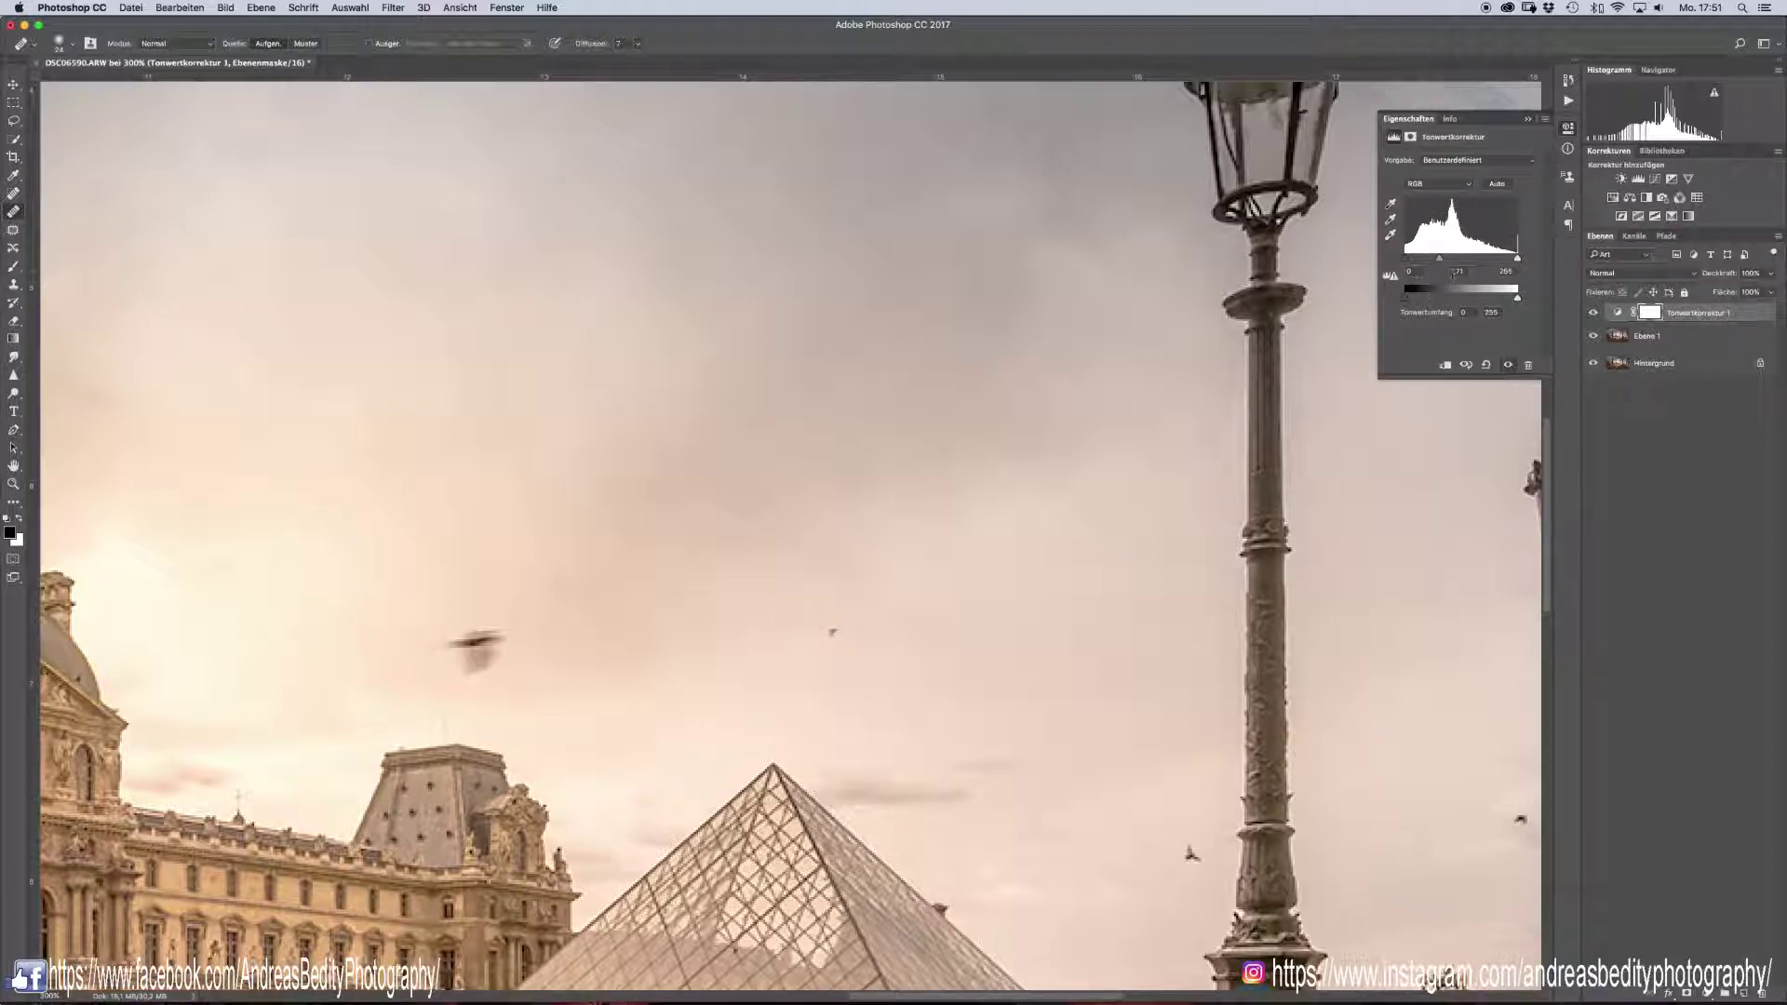
pyautogui.moveTo(1443, 264); pyautogui.dragTo(1483, 271)
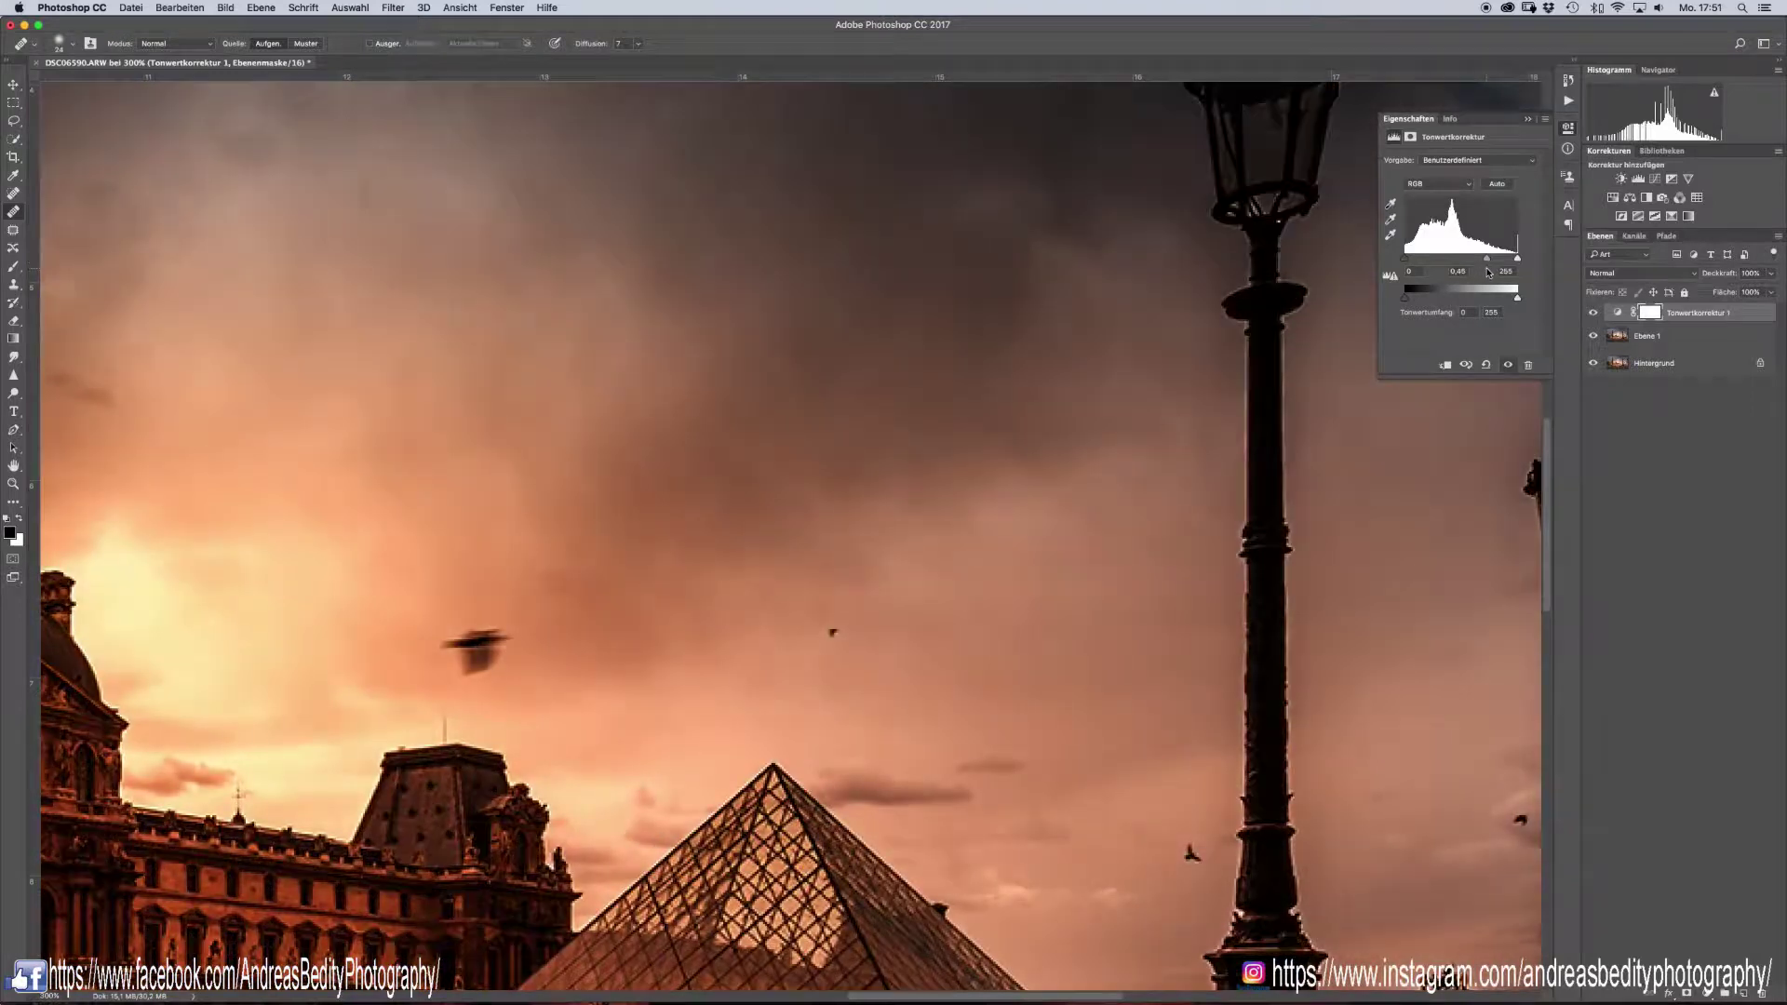
pyautogui.moveTo(1485, 271); pyautogui.dragTo(1493, 273)
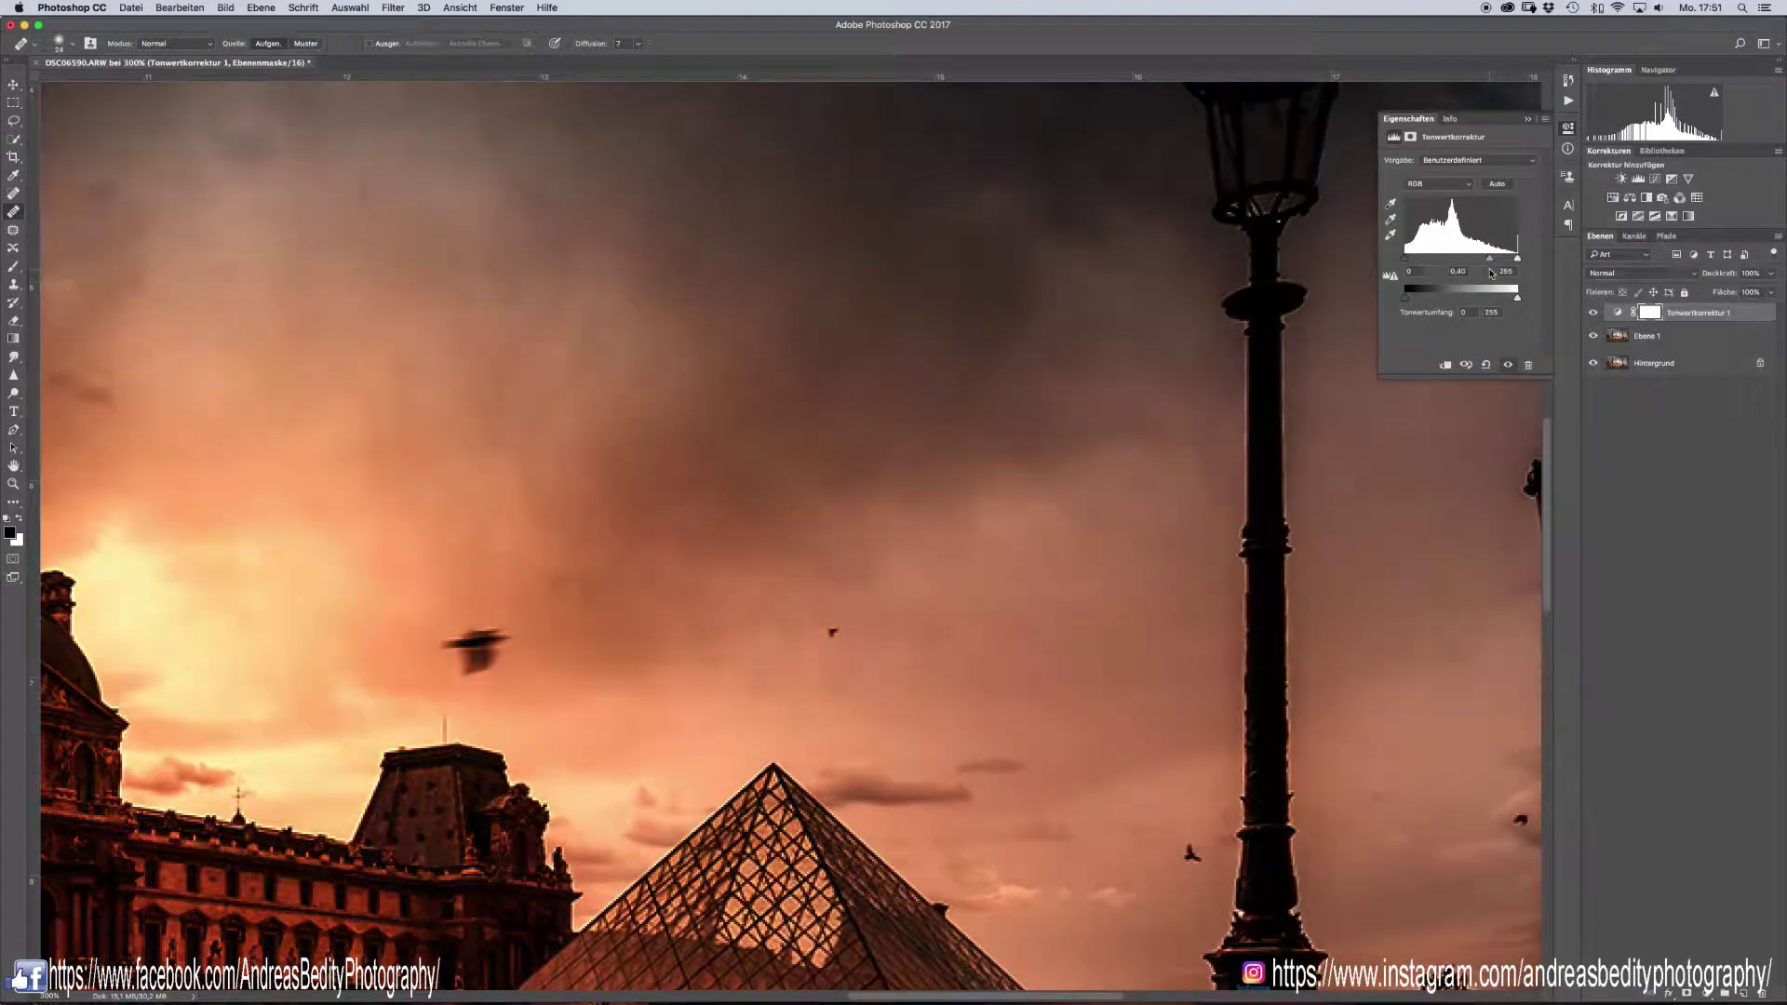
pyautogui.click(1615, 336)
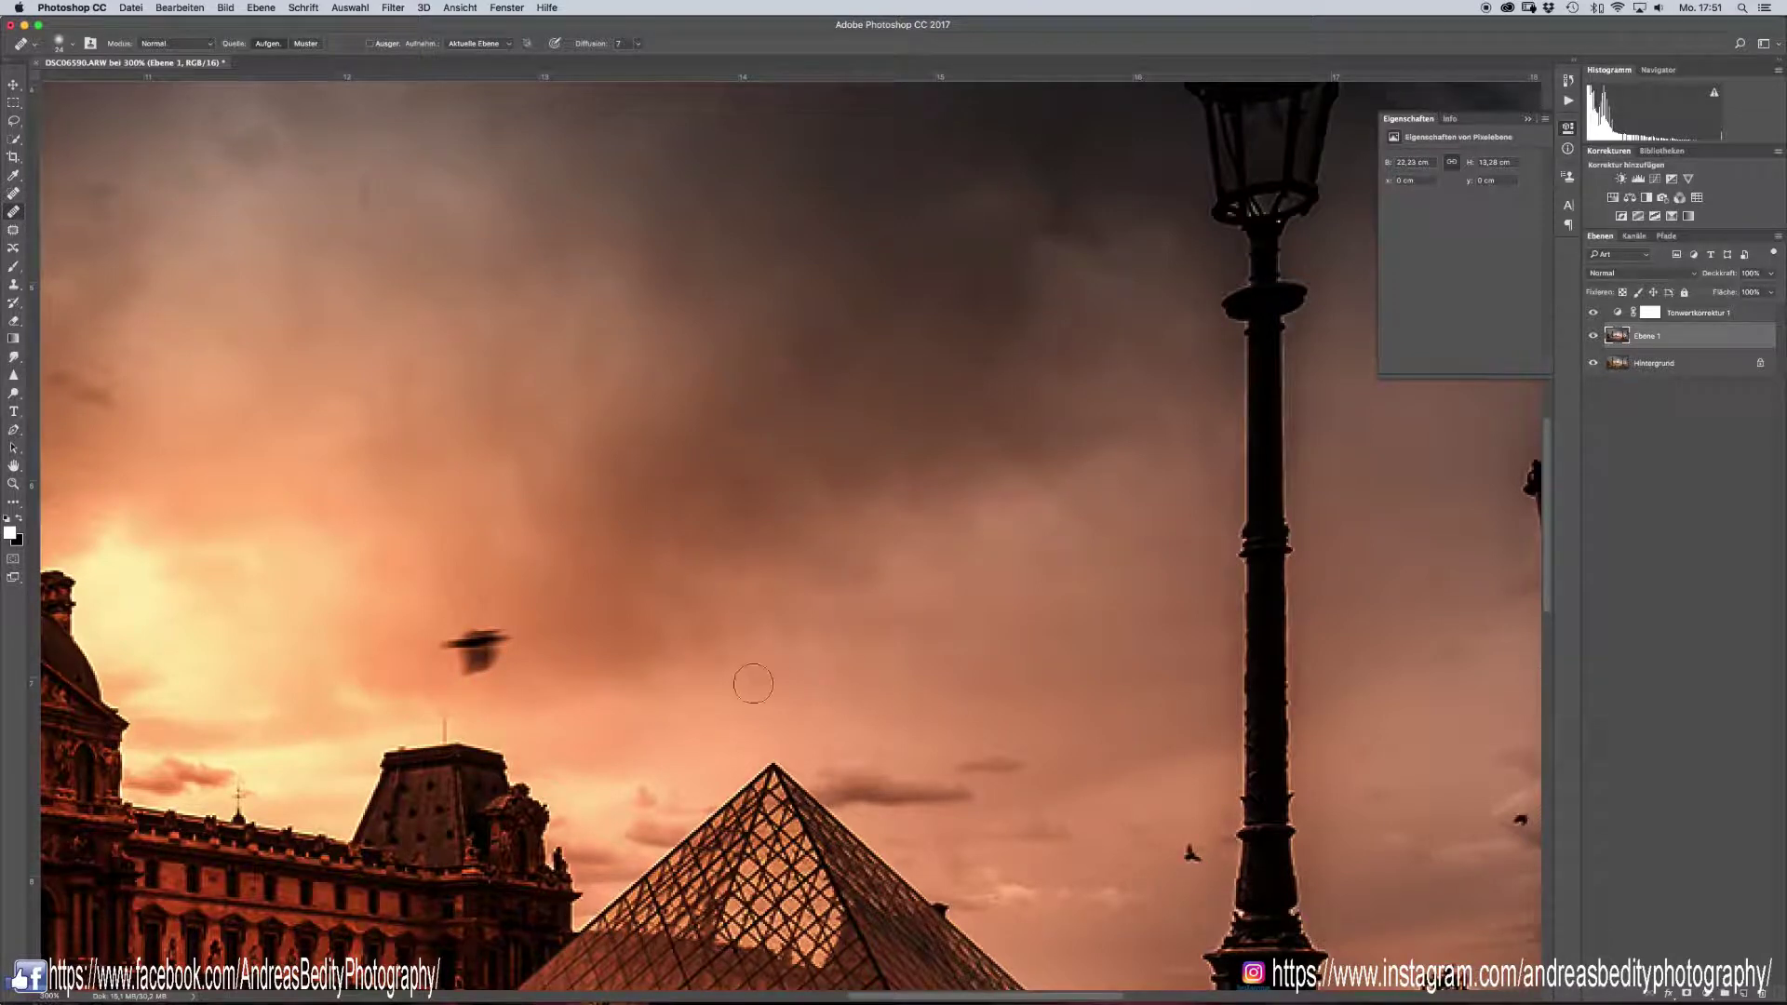
# Step: Heal two sky dust spots, then two more beside the tall lamp post
pyautogui.click(1049, 688)
pyautogui.click(1063, 758)
pyautogui.moveTo(966, 523)
pyautogui.mouseDown()
pyautogui.moveTo(682, 530)
pyautogui.moveTo(796, 654)
pyautogui.mouseUp()
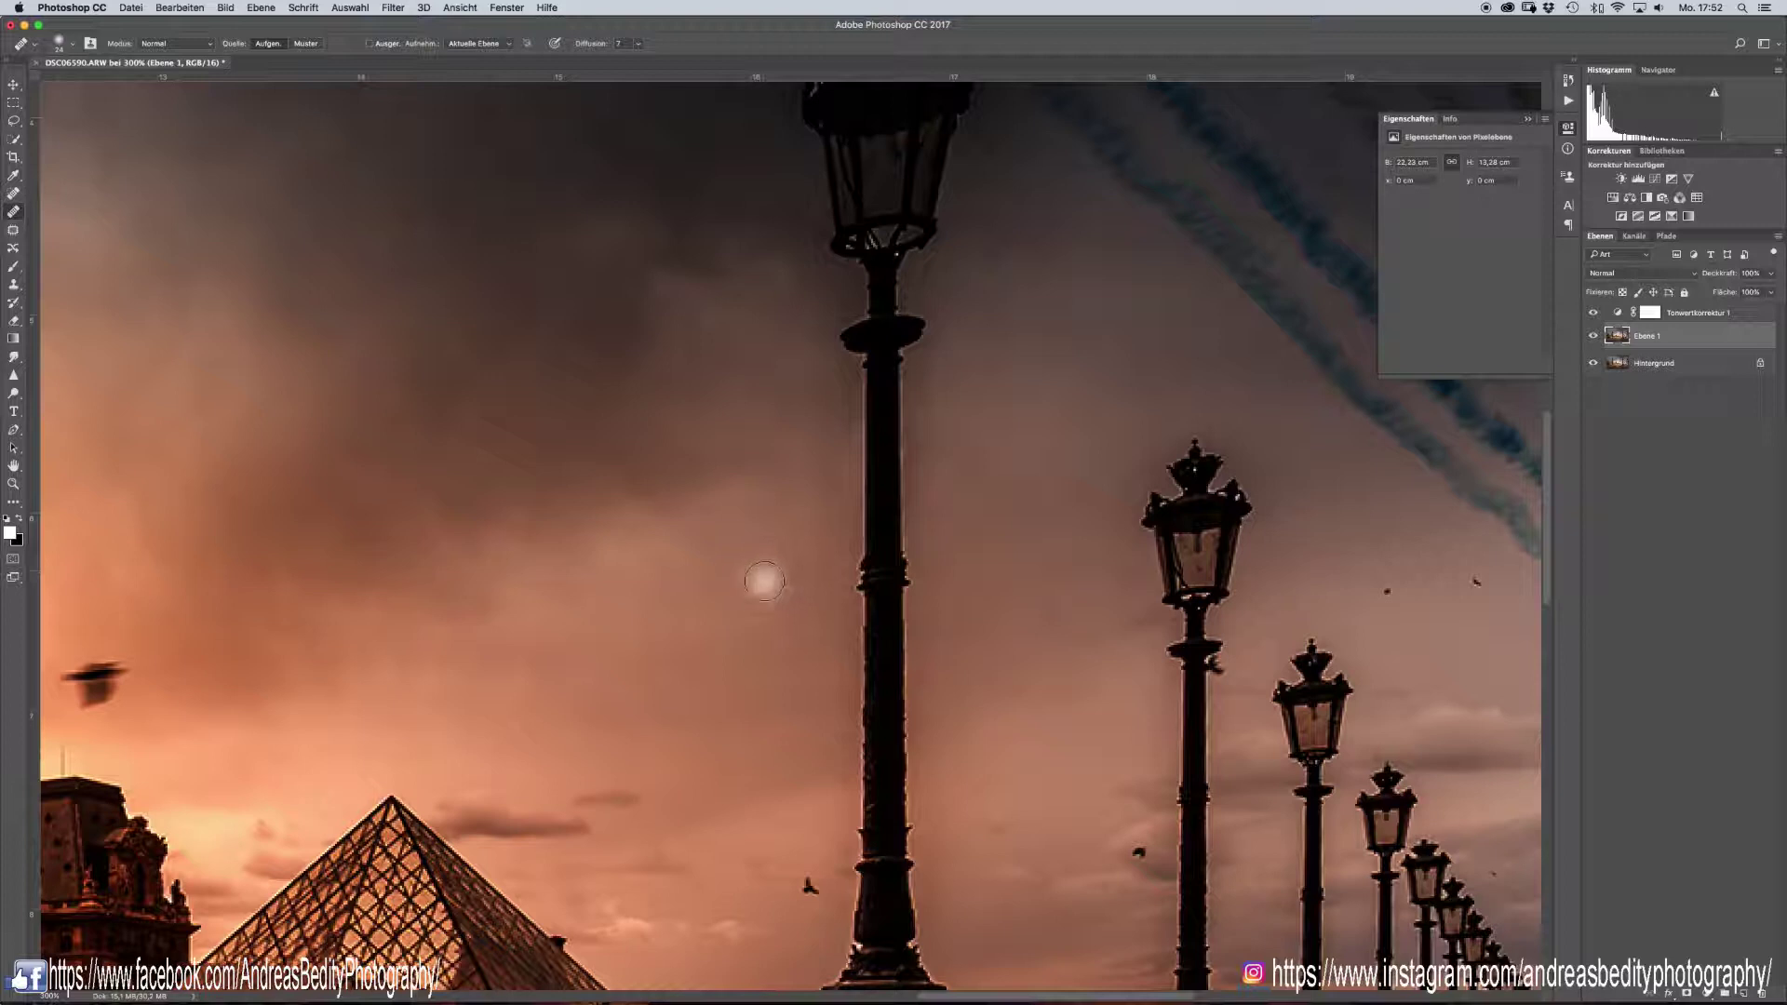
pyautogui.click(753, 566)
pyautogui.click(766, 546)
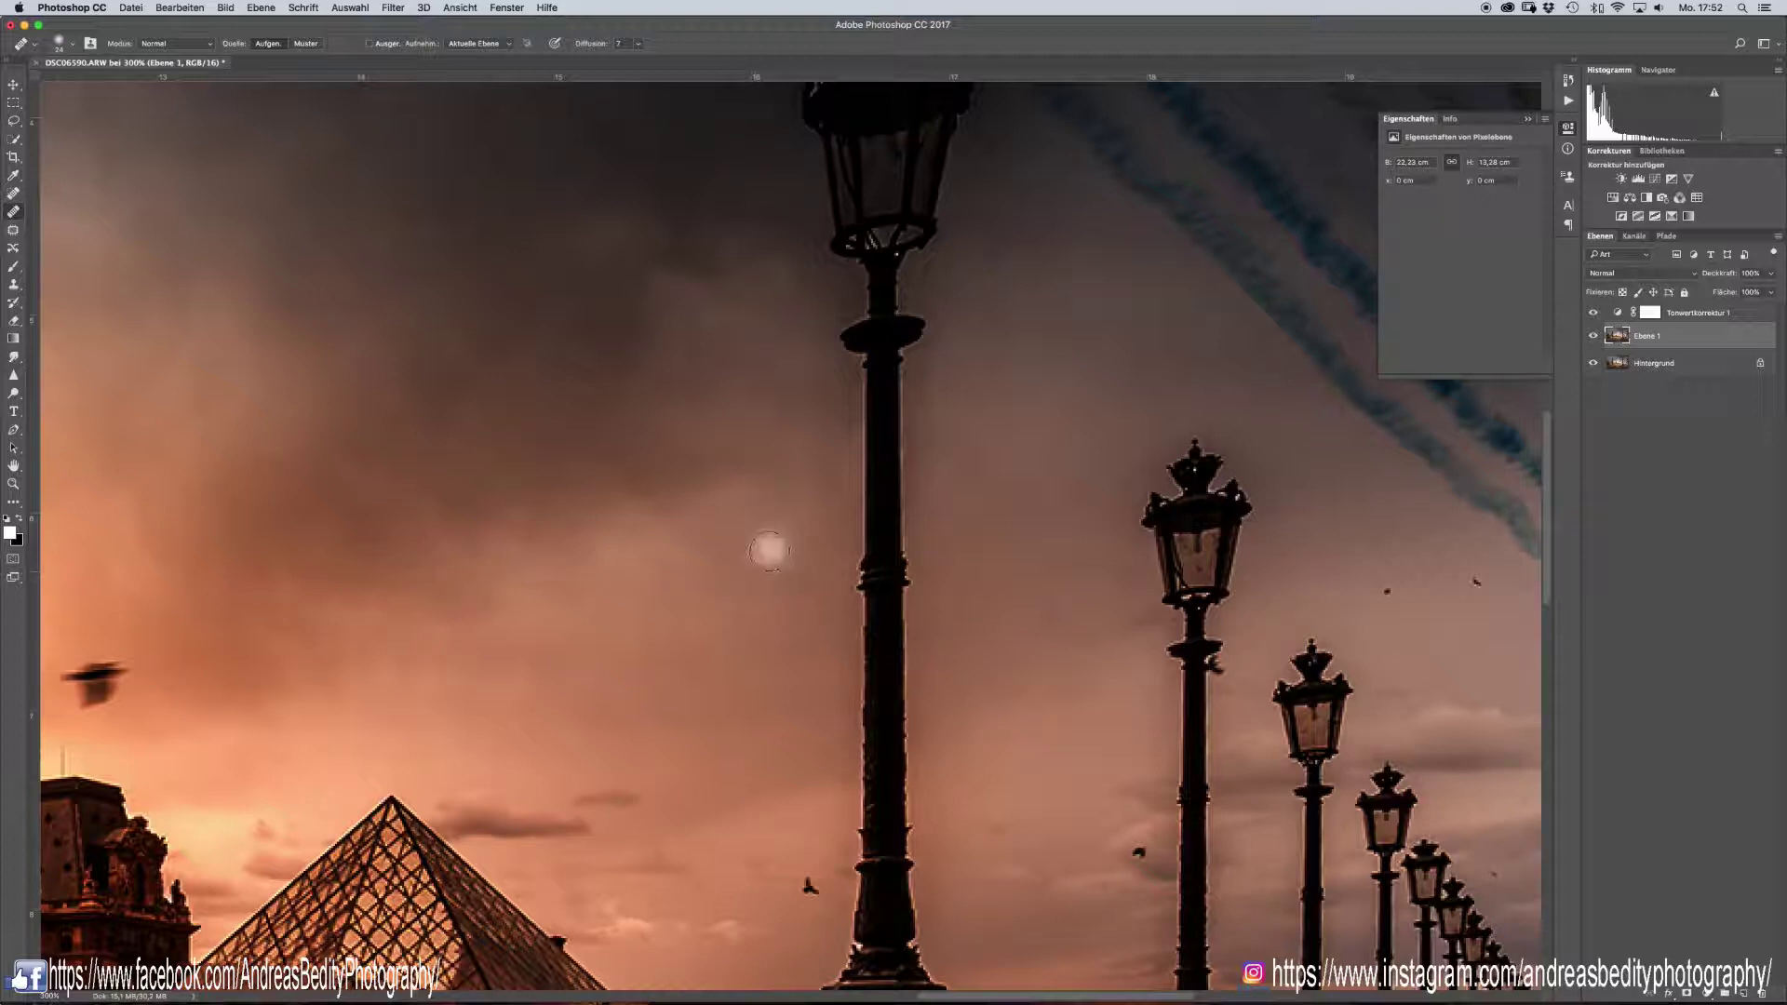
# Step: Pan across the contrail sky and heal another dust spot near the lamps
pyautogui.moveTo(762, 529)
pyautogui.mouseDown()
pyautogui.moveTo(658, 590)
pyautogui.moveTo(815, 555)
pyautogui.moveTo(746, 527)
pyautogui.moveTo(778, 499)
pyautogui.moveTo(826, 511)
pyautogui.moveTo(813, 530)
pyautogui.moveTo(794, 511)
pyautogui.mouseUp()
pyautogui.moveTo(794, 590); pyautogui.dragTo(718, 594)
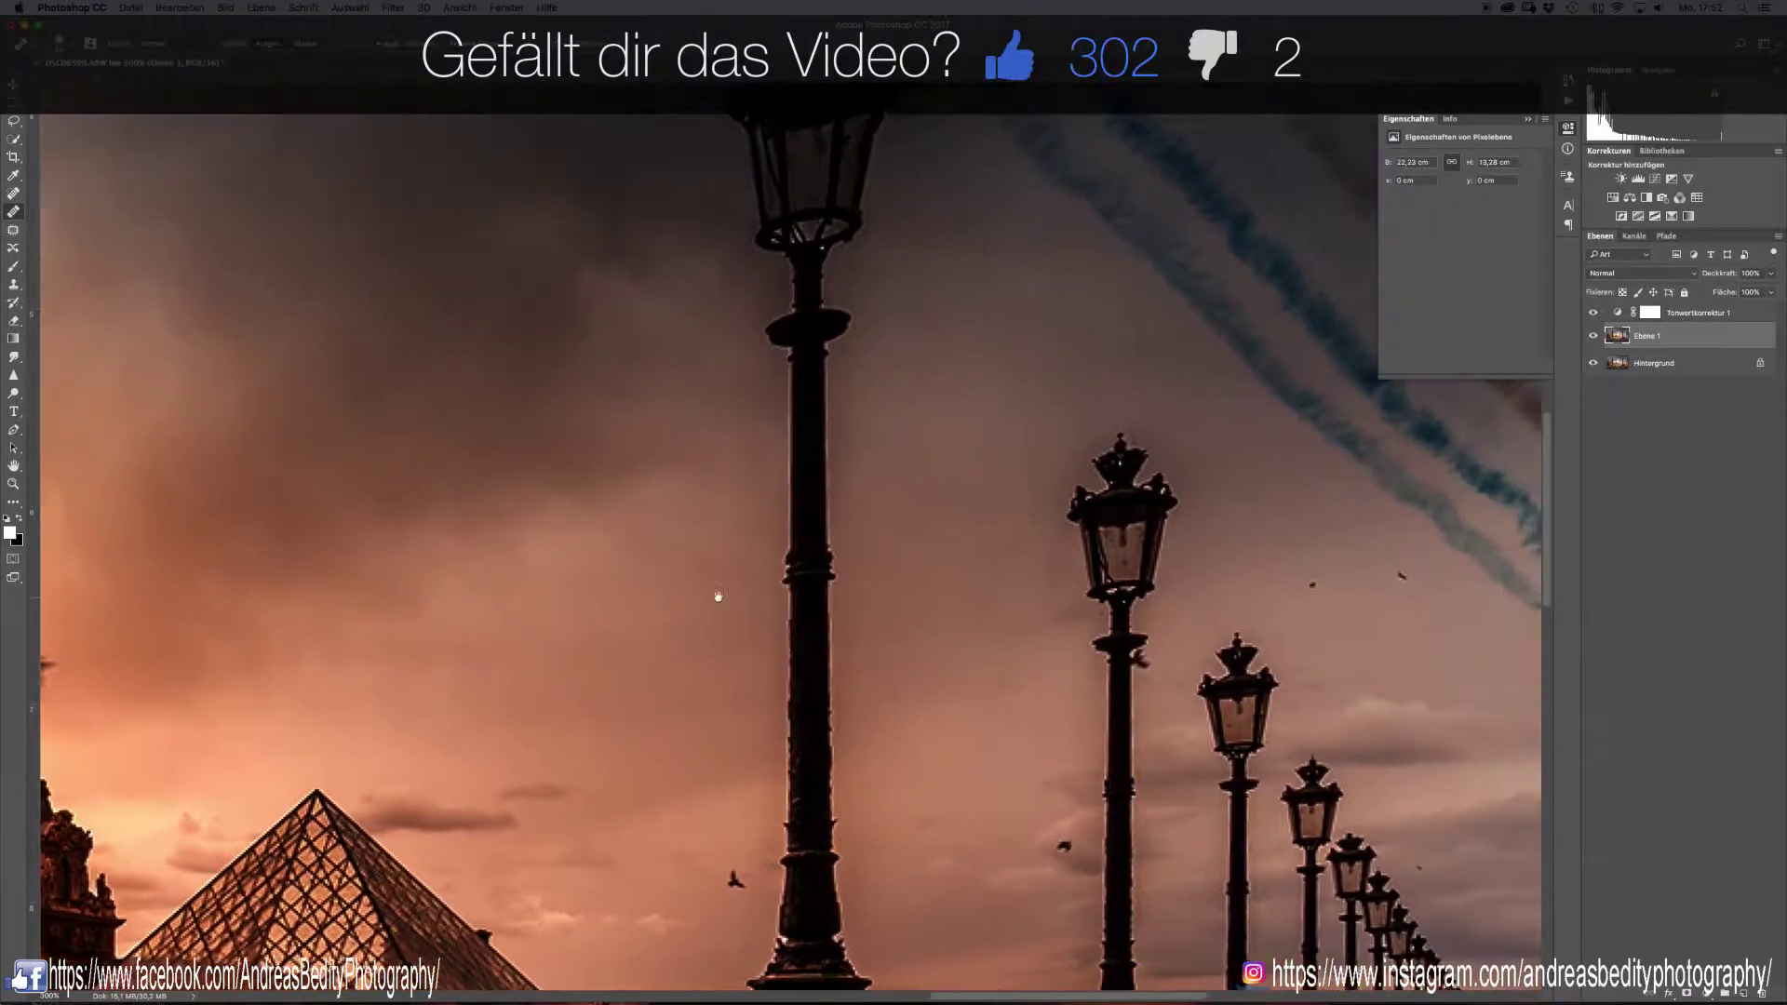
pyautogui.moveTo(959, 571); pyautogui.dragTo(862, 554)
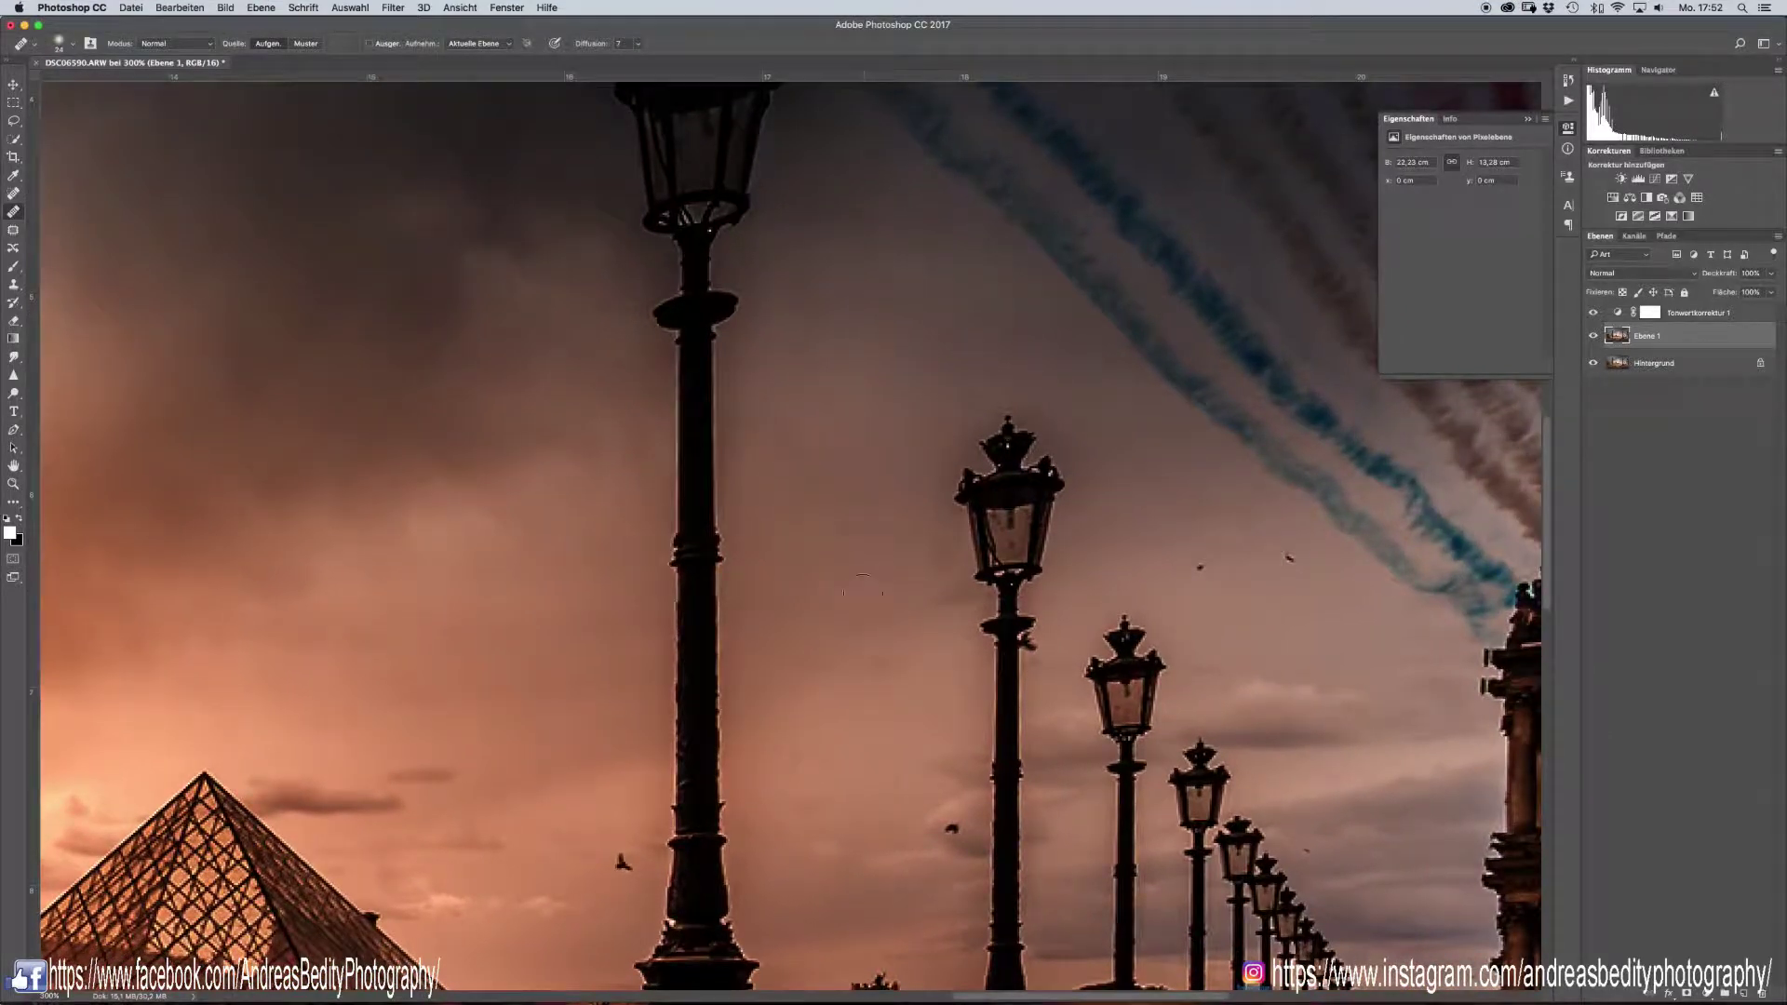
pyautogui.moveTo(919, 570)
pyautogui.mouseDown()
pyautogui.moveTo(938, 548)
pyautogui.moveTo(778, 563)
pyautogui.mouseUp()
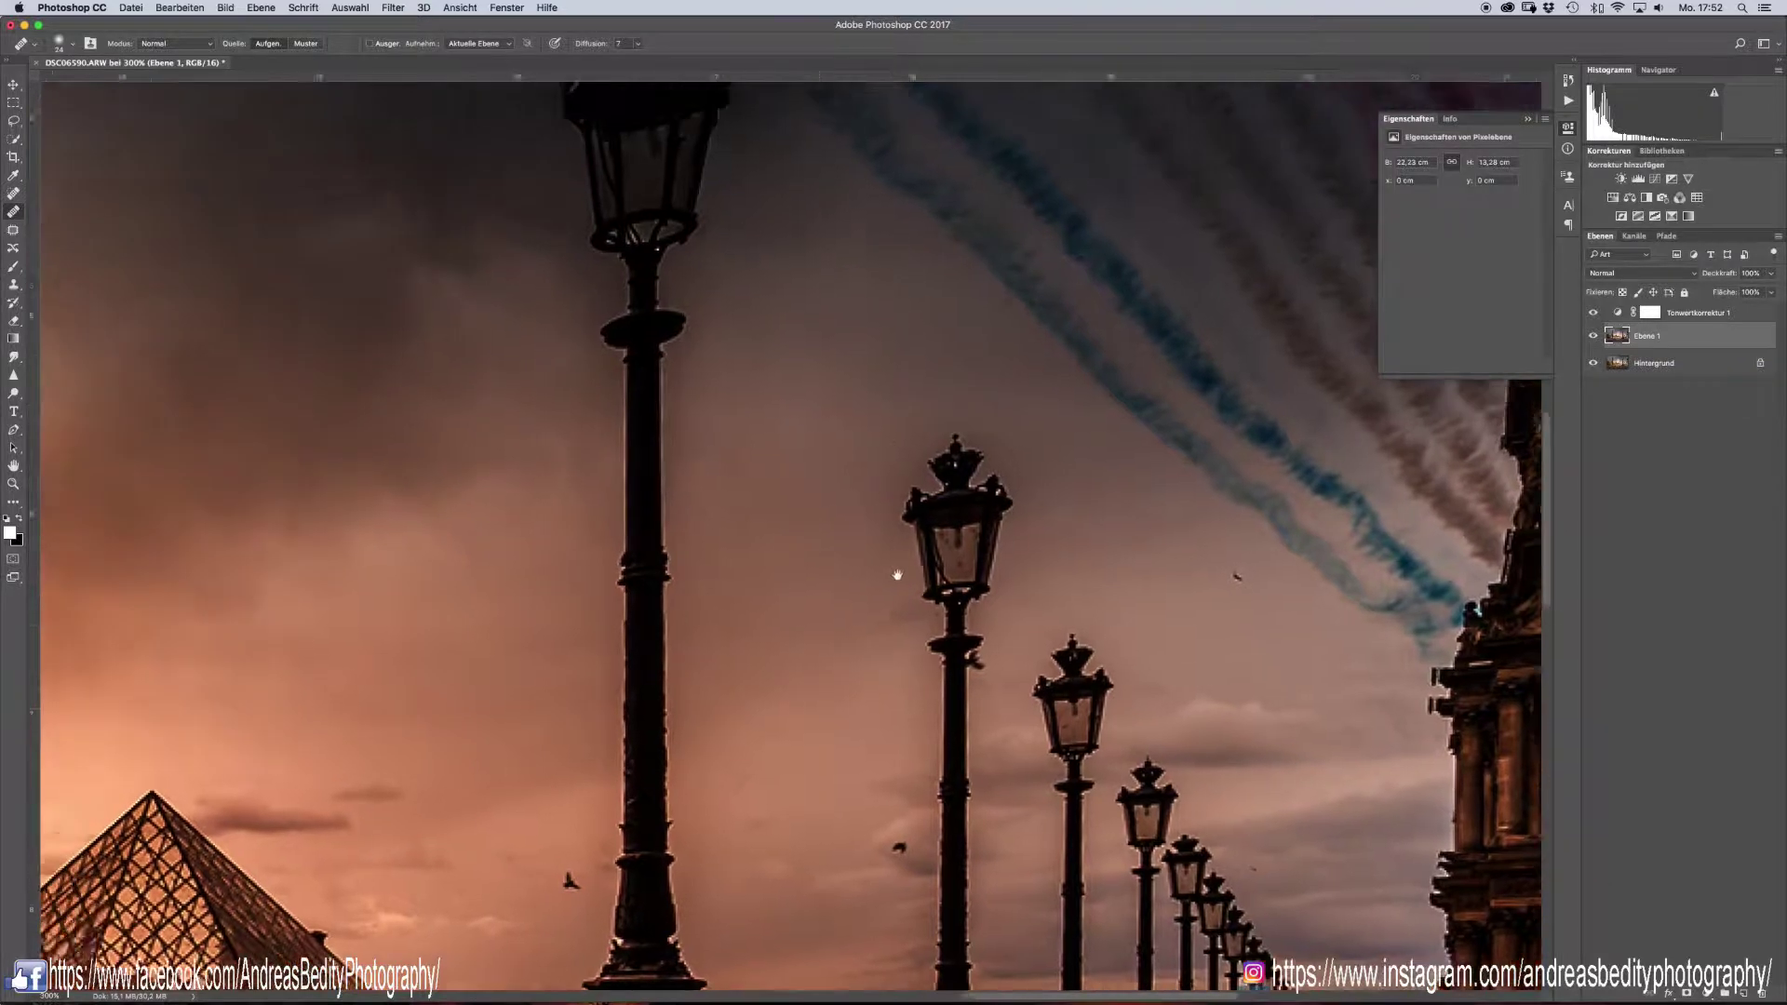
pyautogui.hscroll(-10, 902, 567)
pyautogui.scroll(3, 902, 566)
pyautogui.hscroll(-5, 959, 644)
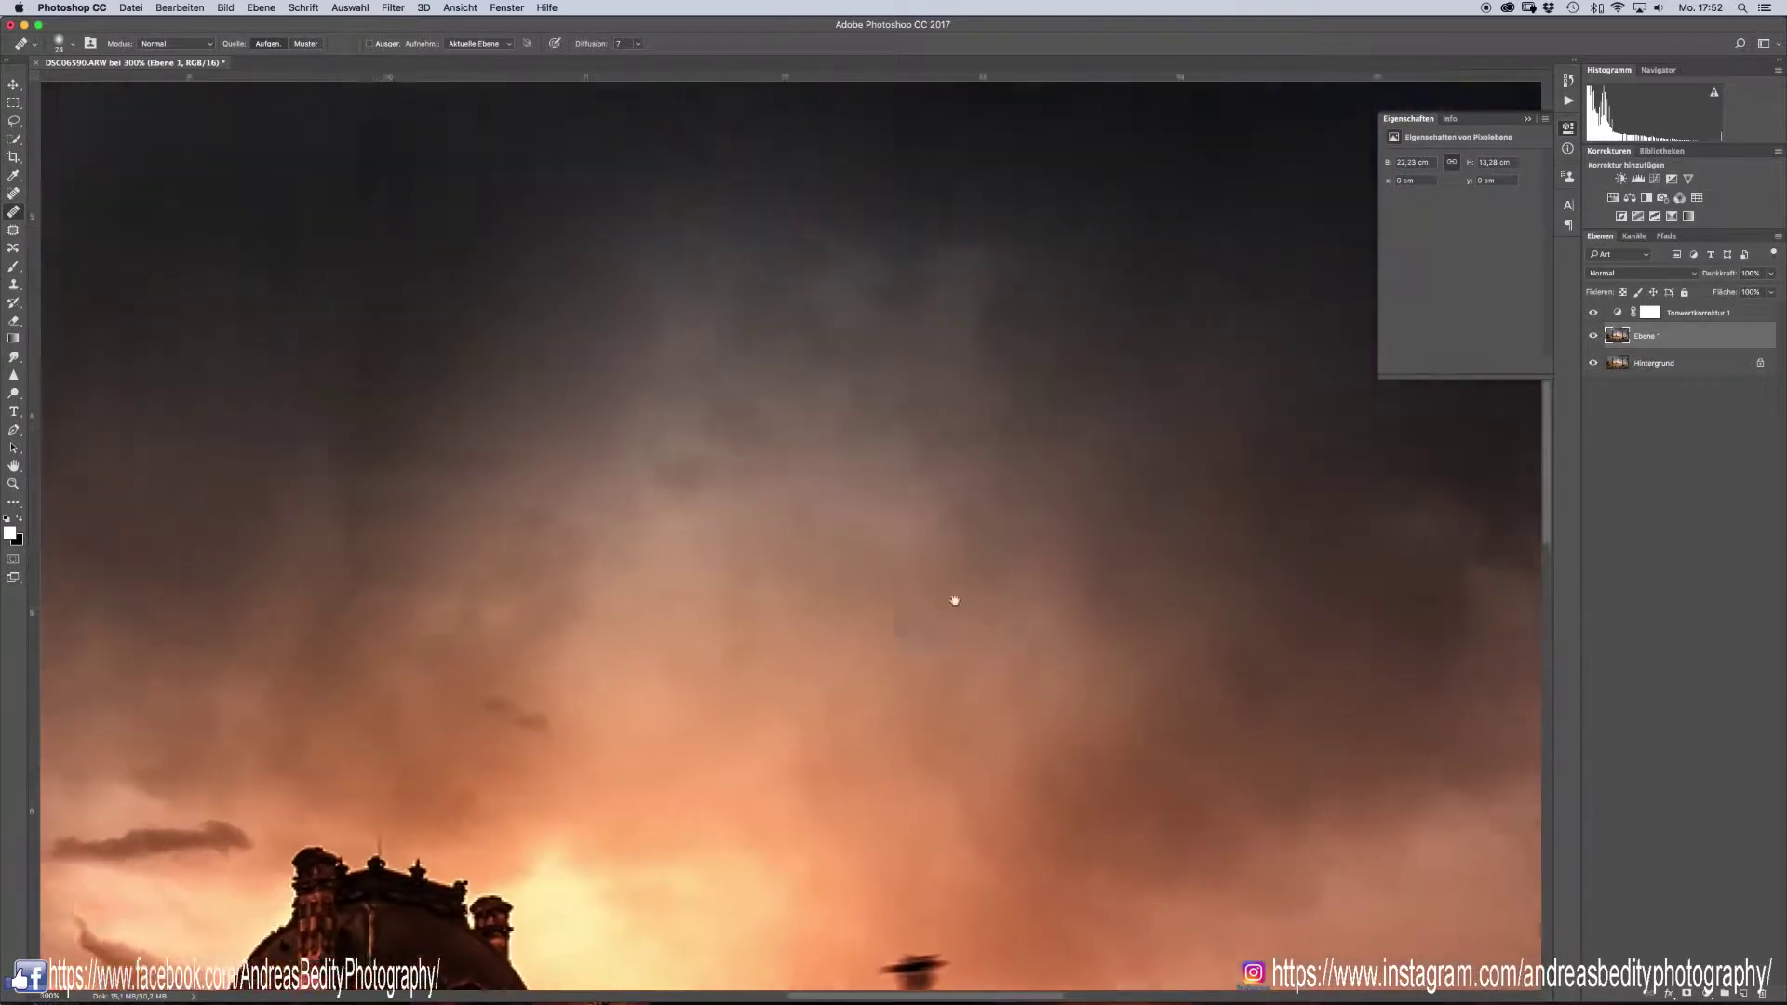
pyautogui.scroll(2, 825, 555)
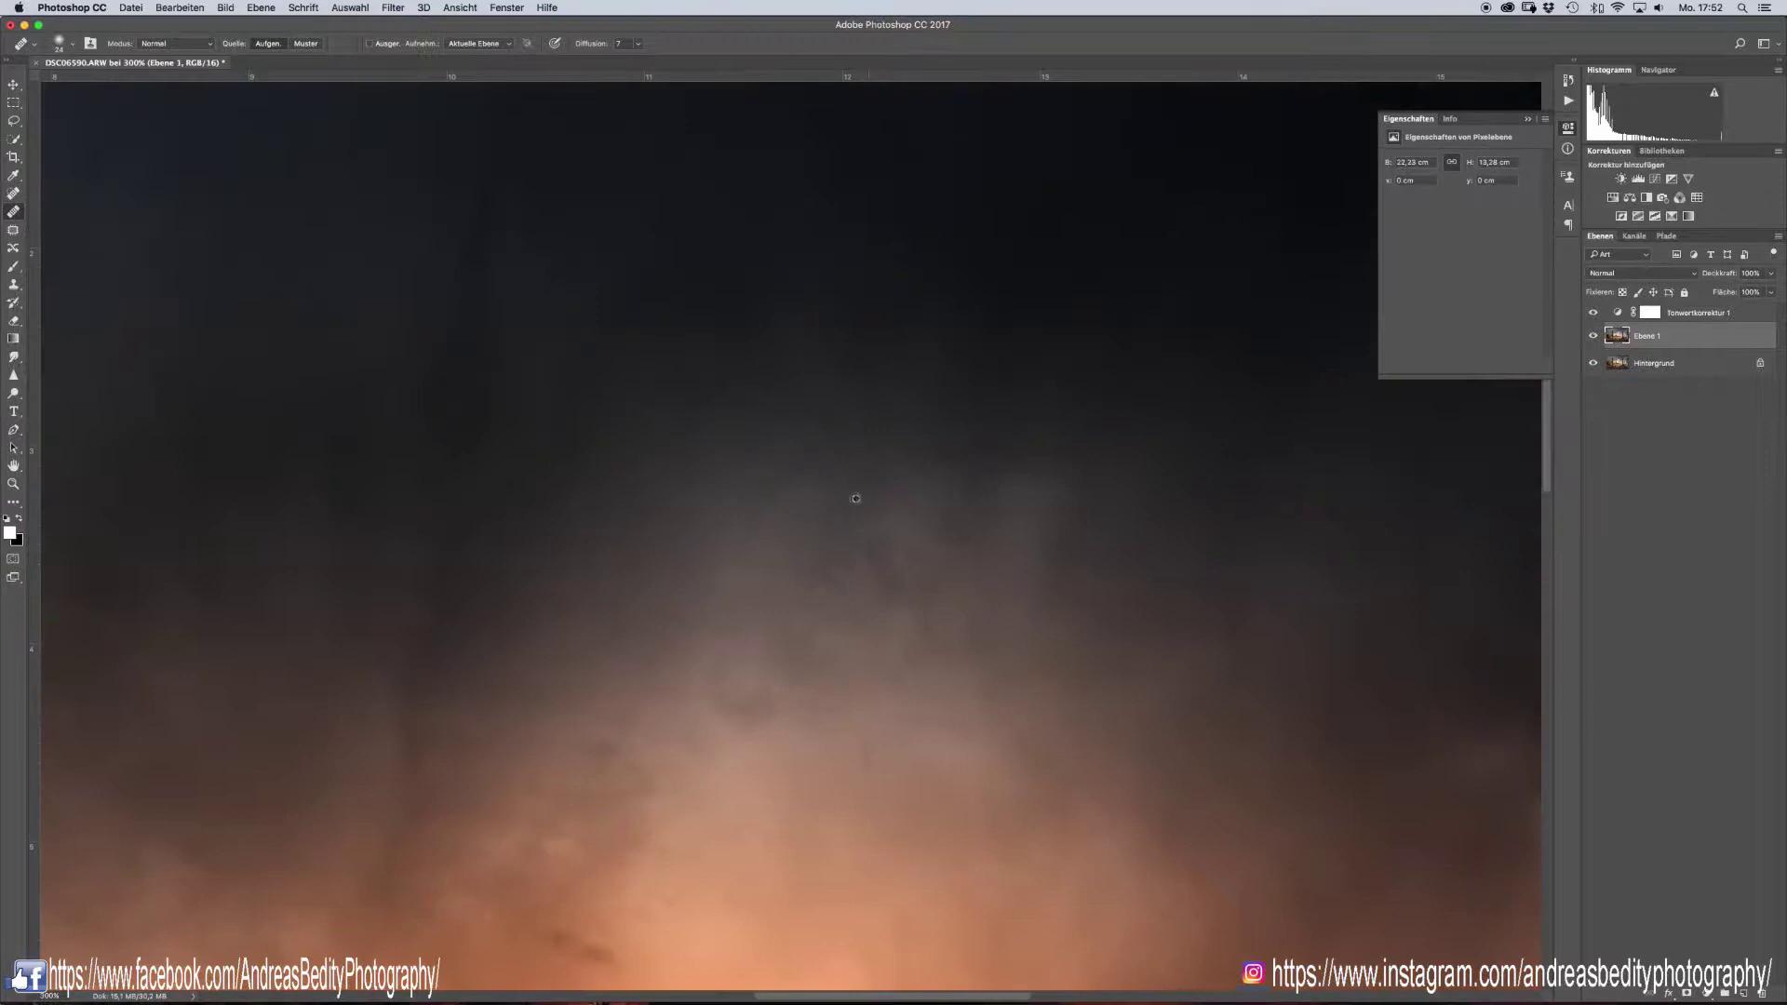
# Step: Lighten the Levels midtones, then heal the bright blurry sky spot on Ebene 1
pyautogui.click(1625, 318)
pyautogui.moveTo(1477, 259); pyautogui.dragTo(1473, 265)
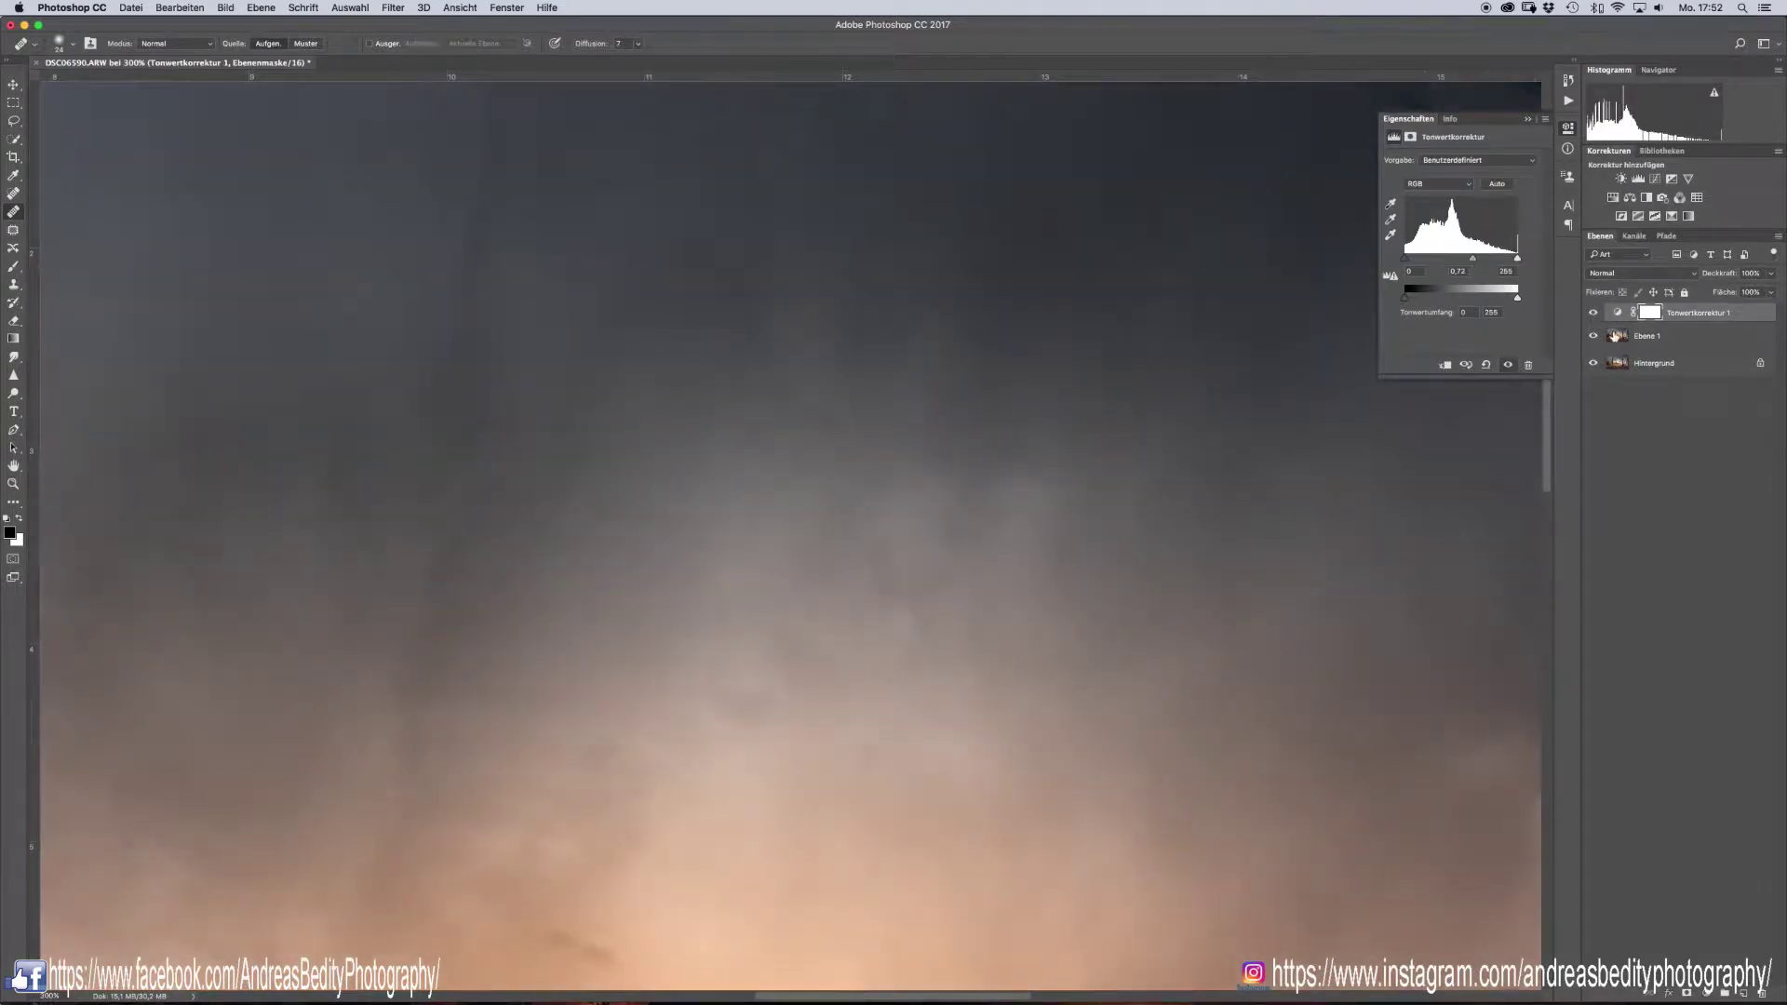
pyautogui.click(1618, 339)
pyautogui.press('x')
pyautogui.click(1429, 475)
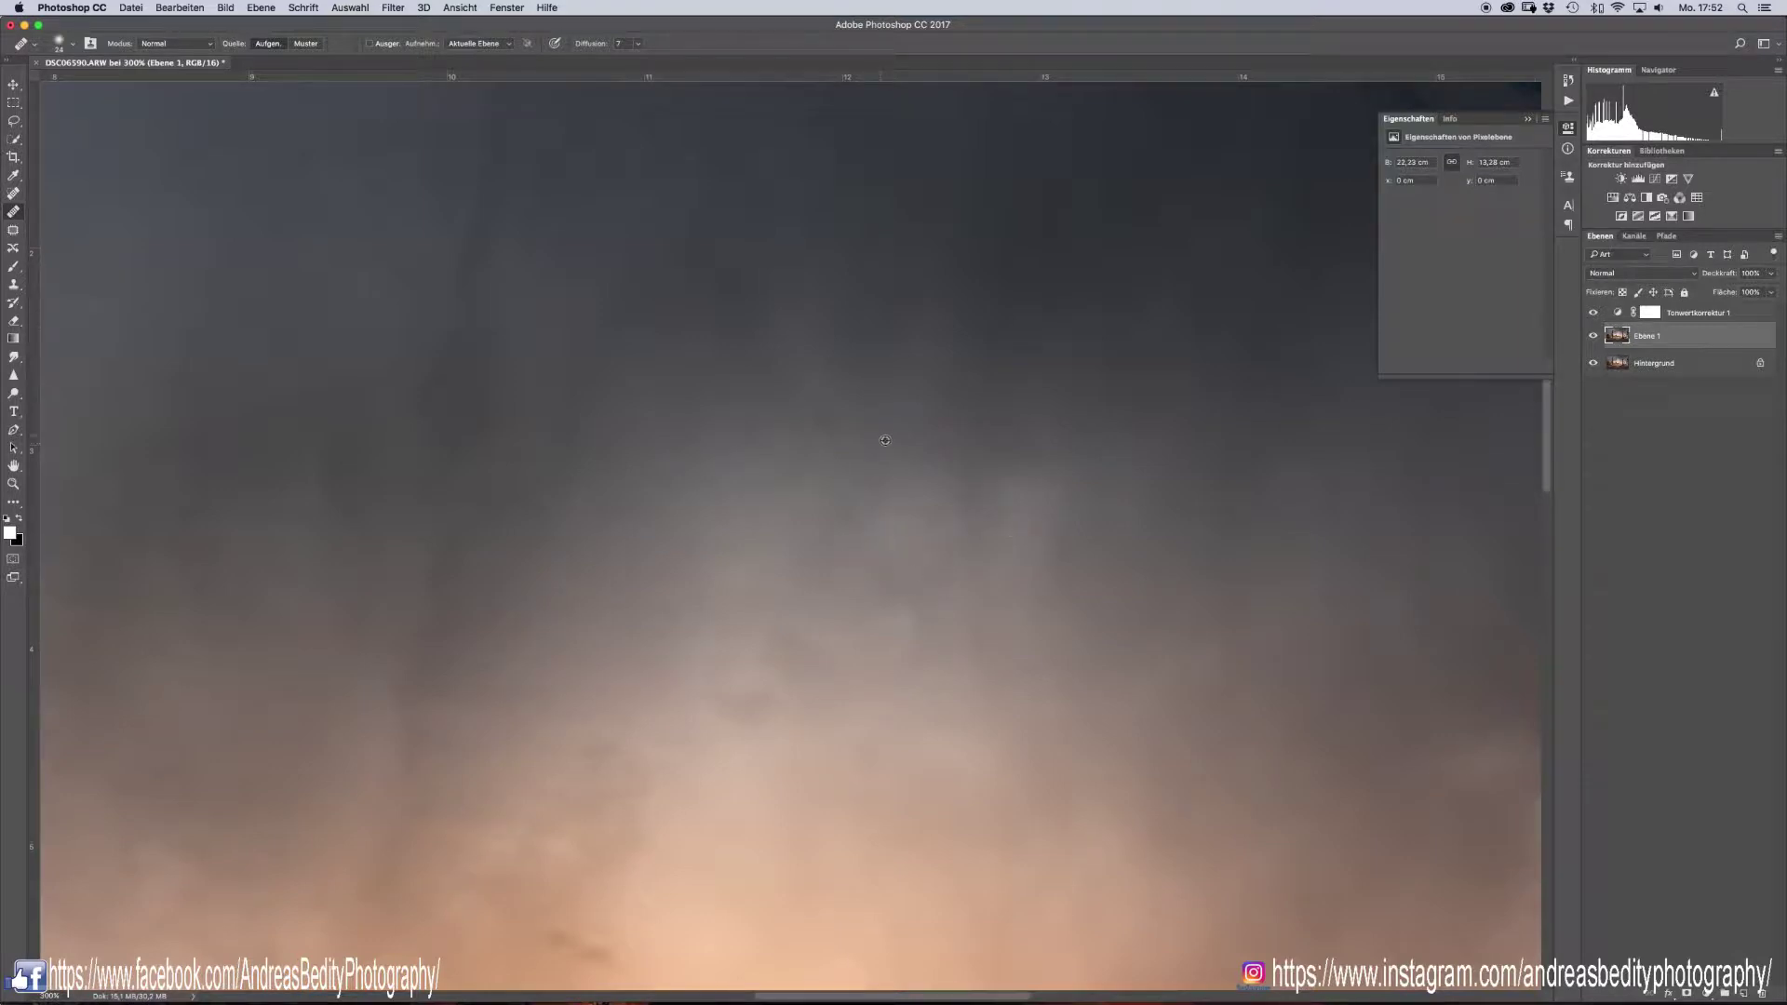
# Step: Inspect the upper sky and top edge for remaining spots, then zoom out to the whole photo
pyautogui.moveTo(1050, 467); pyautogui.dragTo(647, 473)
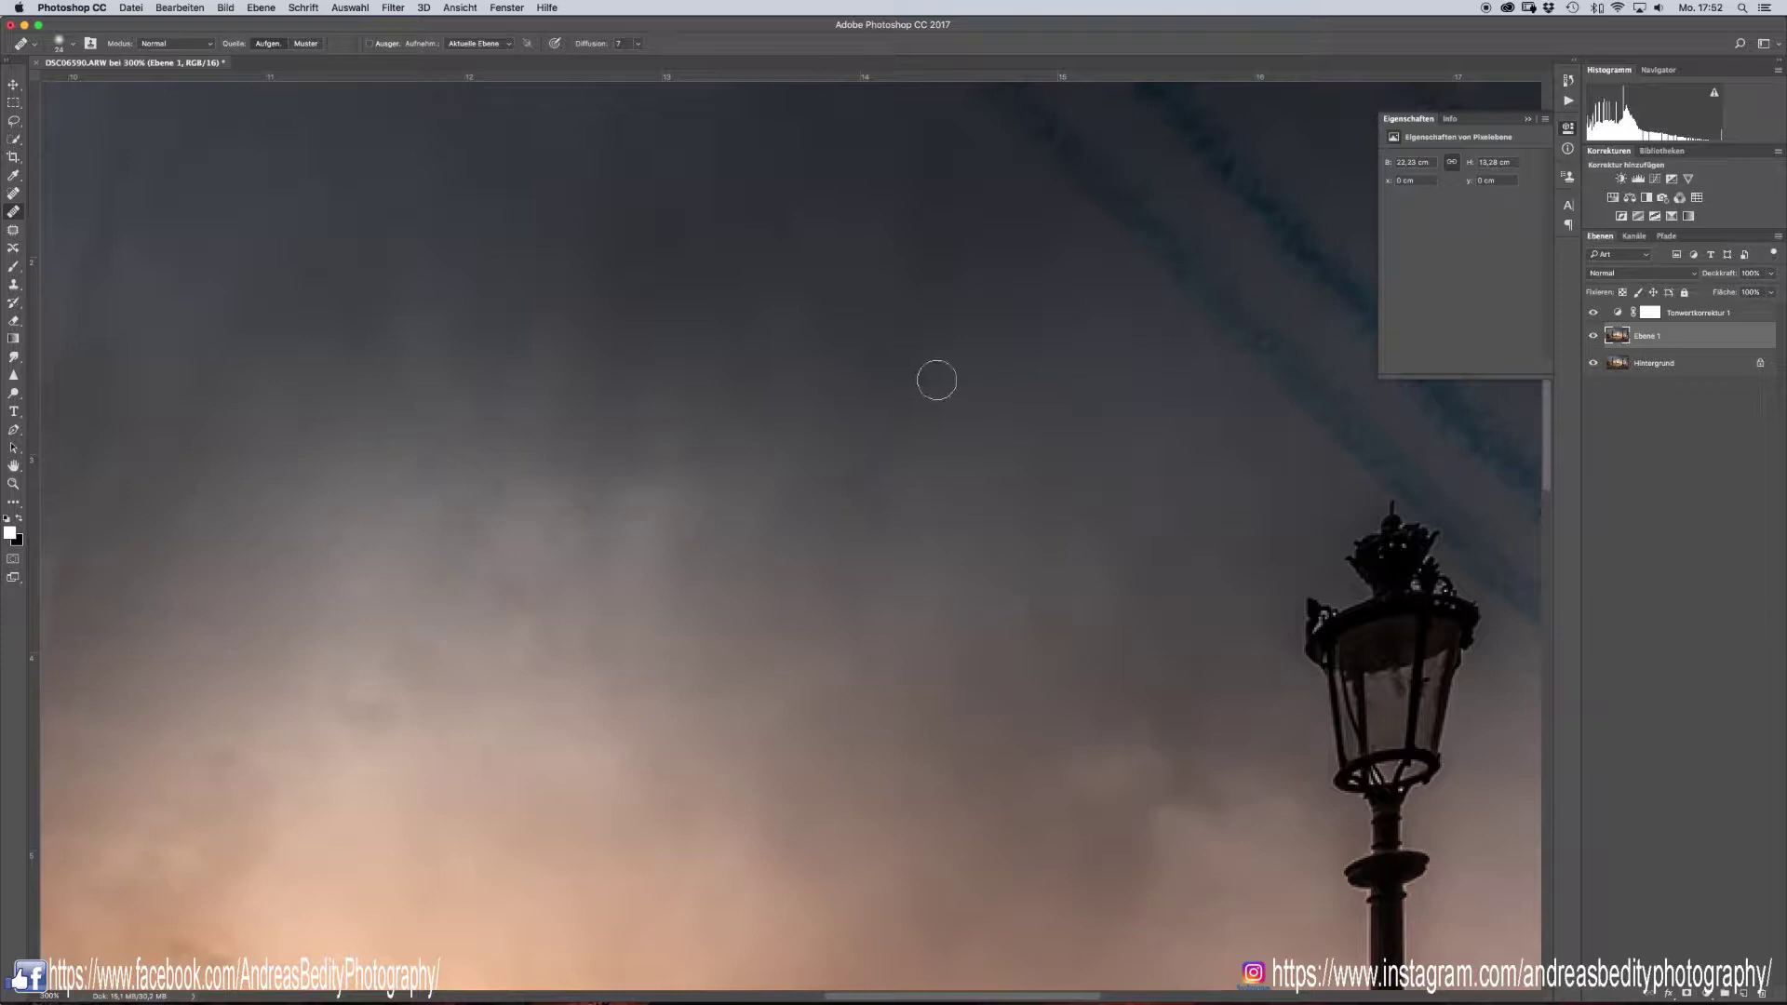
pyautogui.moveTo(787, 491); pyautogui.dragTo(922, 473)
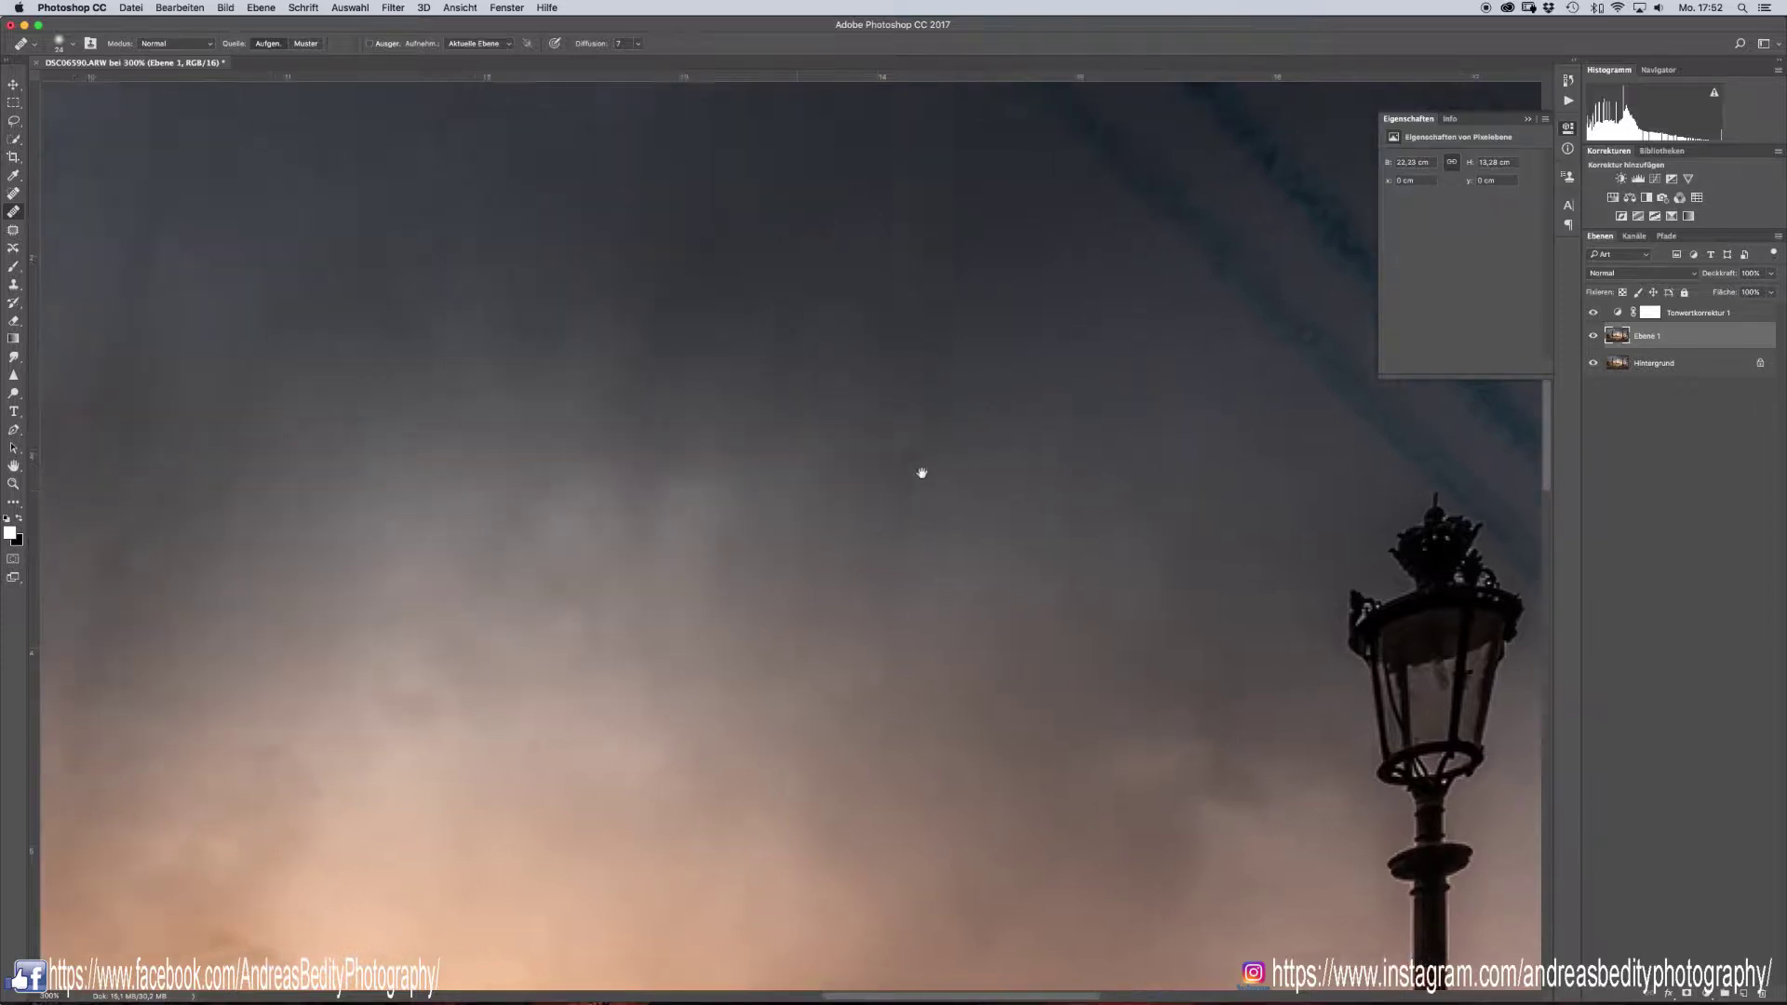
pyautogui.hscroll(5, 921, 473)
pyautogui.hscroll(5, 841, 522)
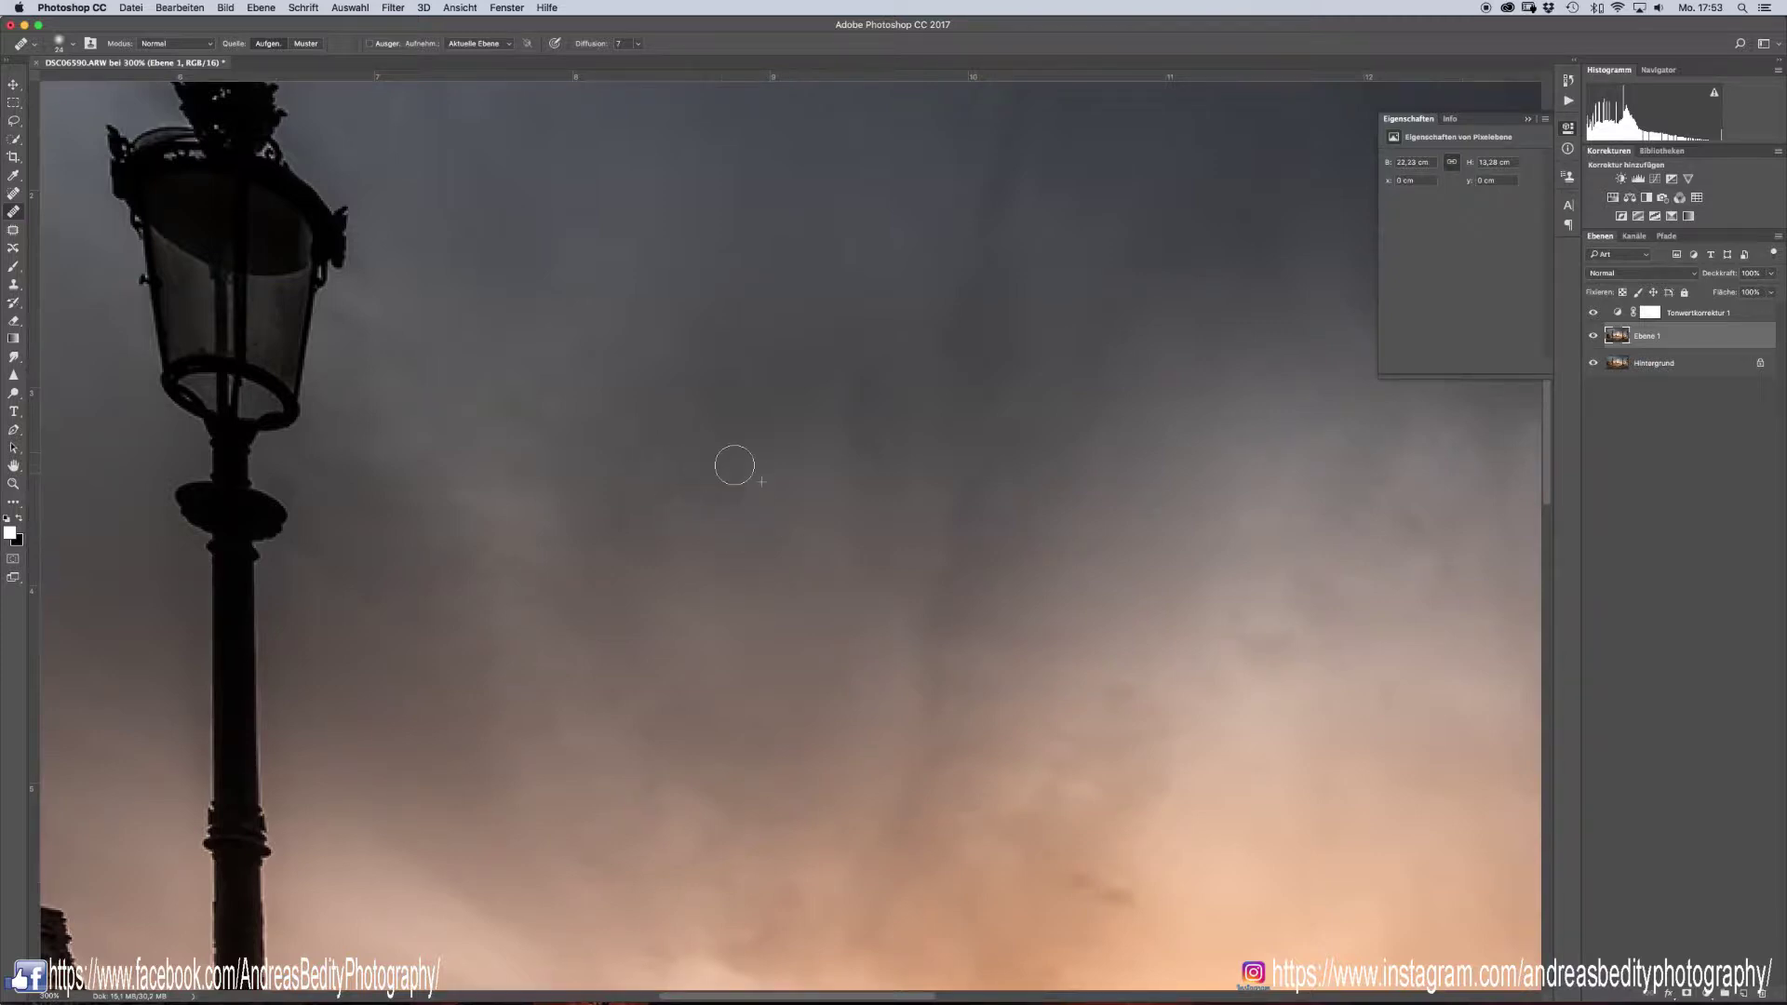
pyautogui.moveTo(913, 515); pyautogui.dragTo(723, 603)
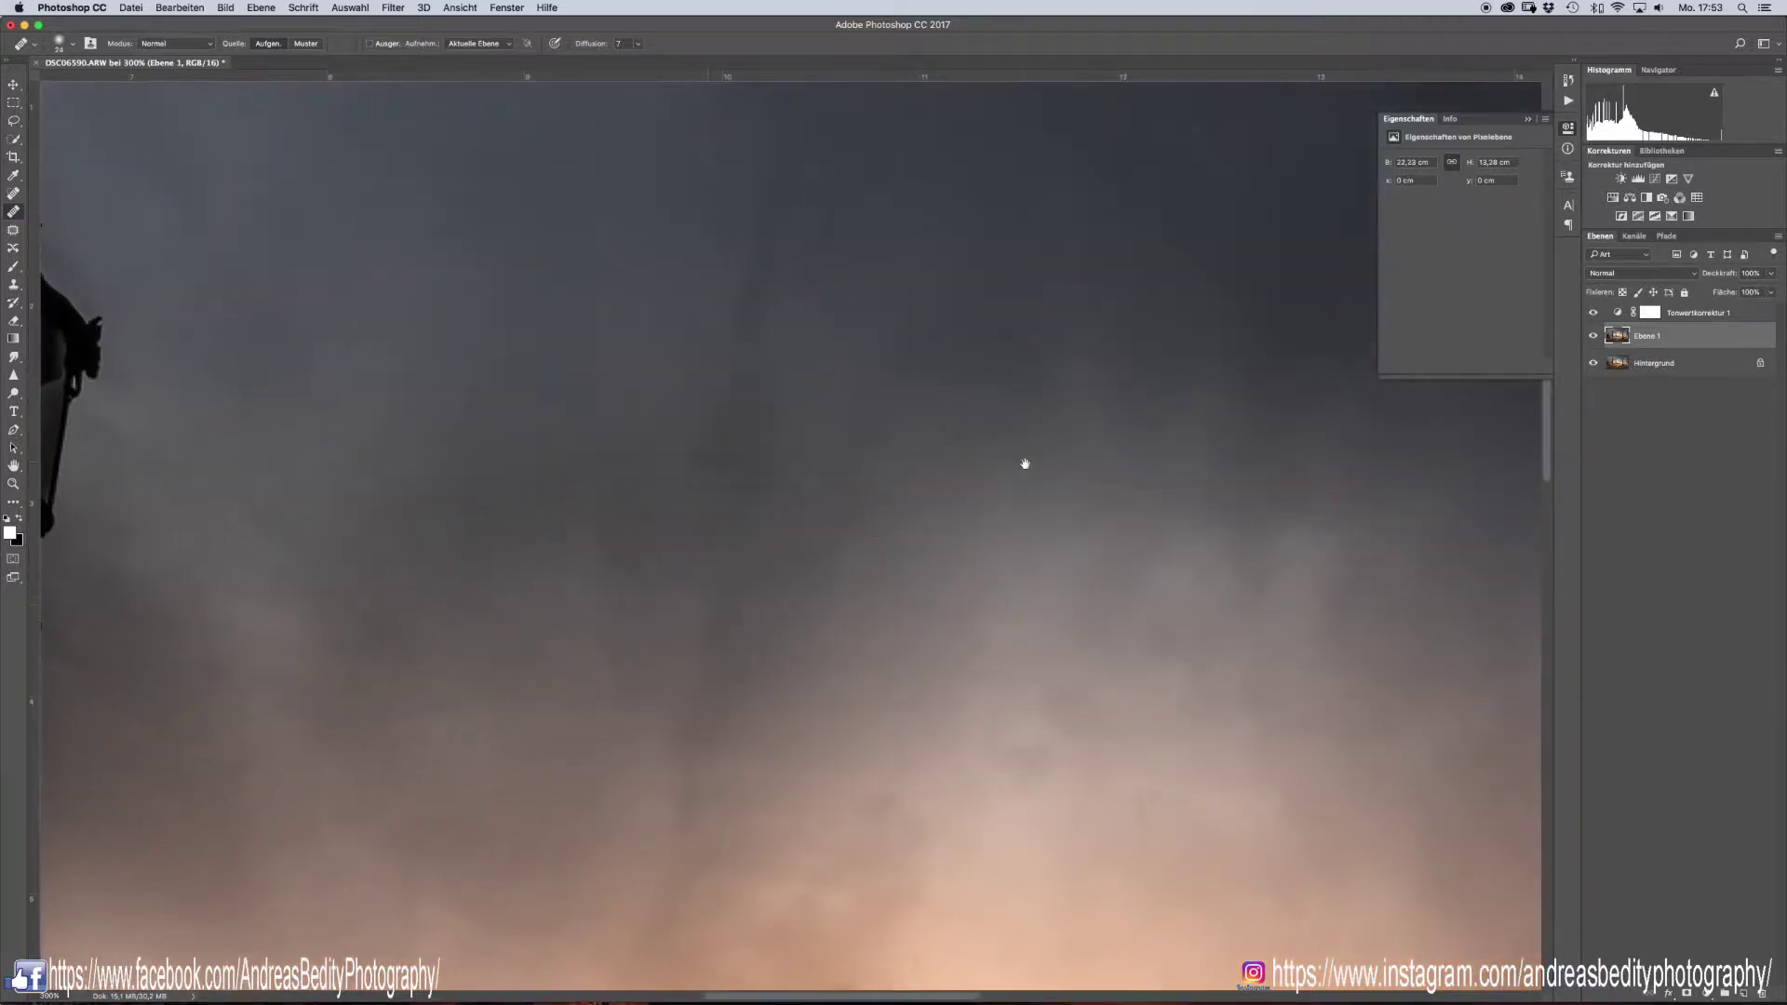
pyautogui.moveTo(1025, 466); pyautogui.dragTo(818, 638)
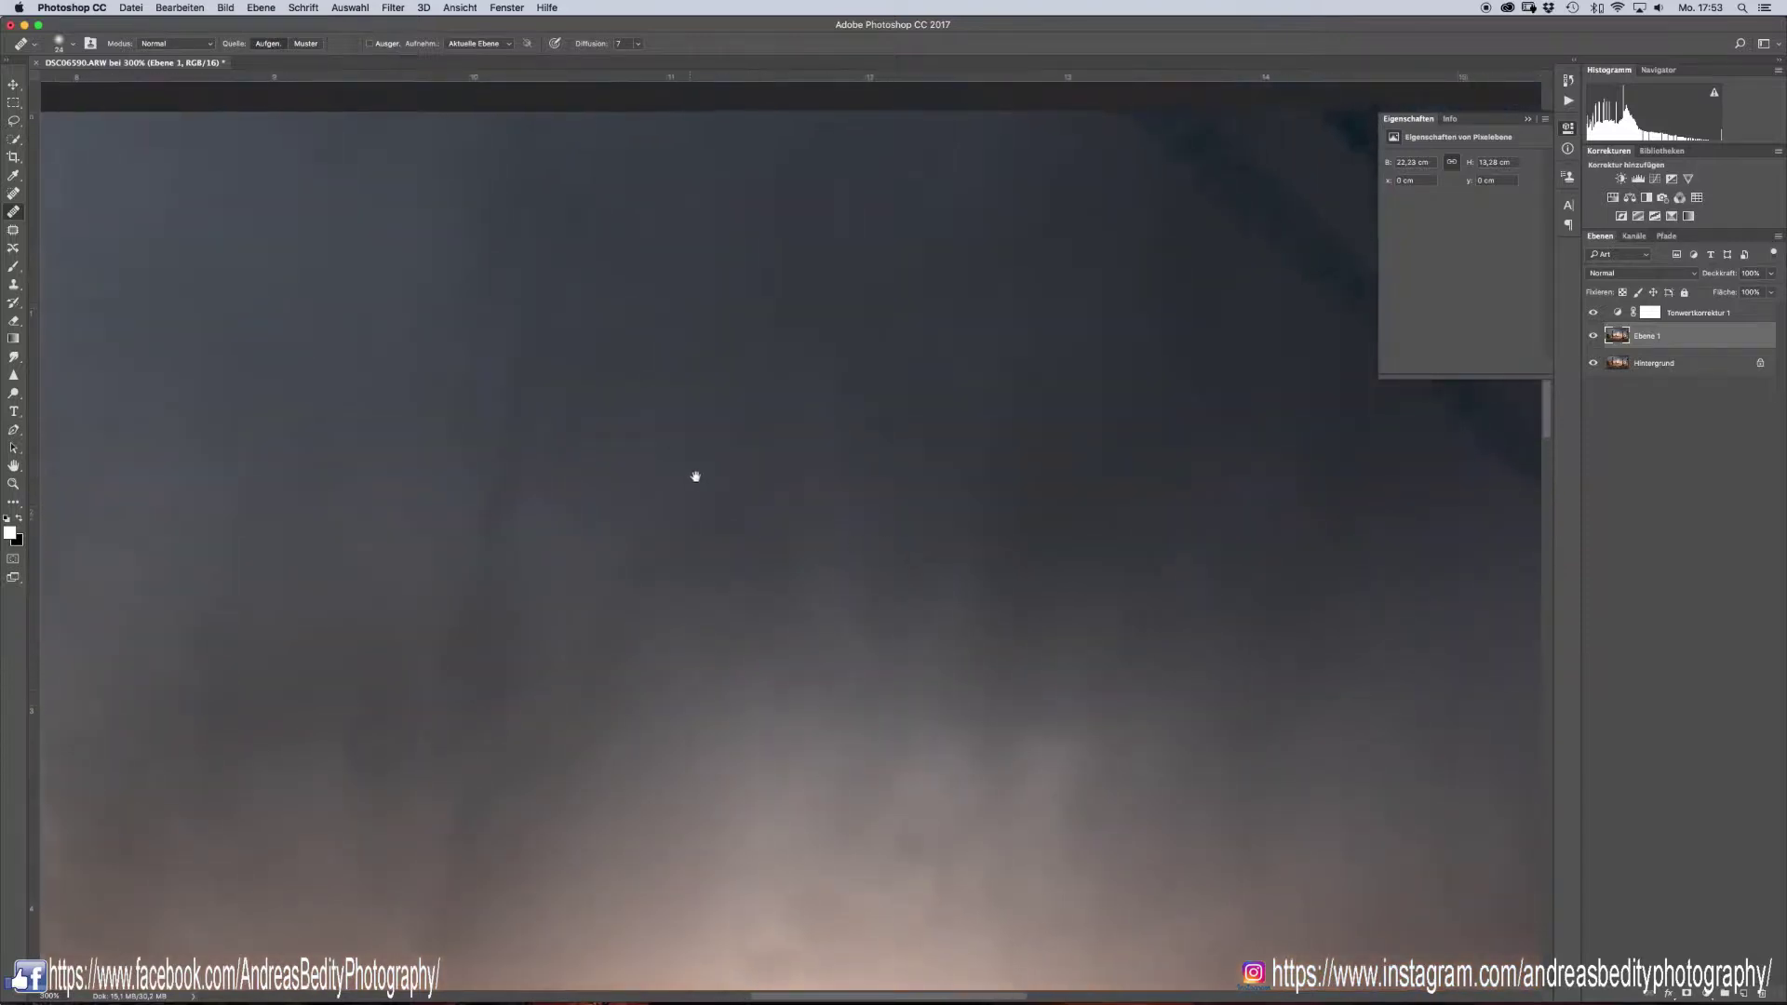
pyautogui.moveTo(694, 475); pyautogui.dragTo(741, 544)
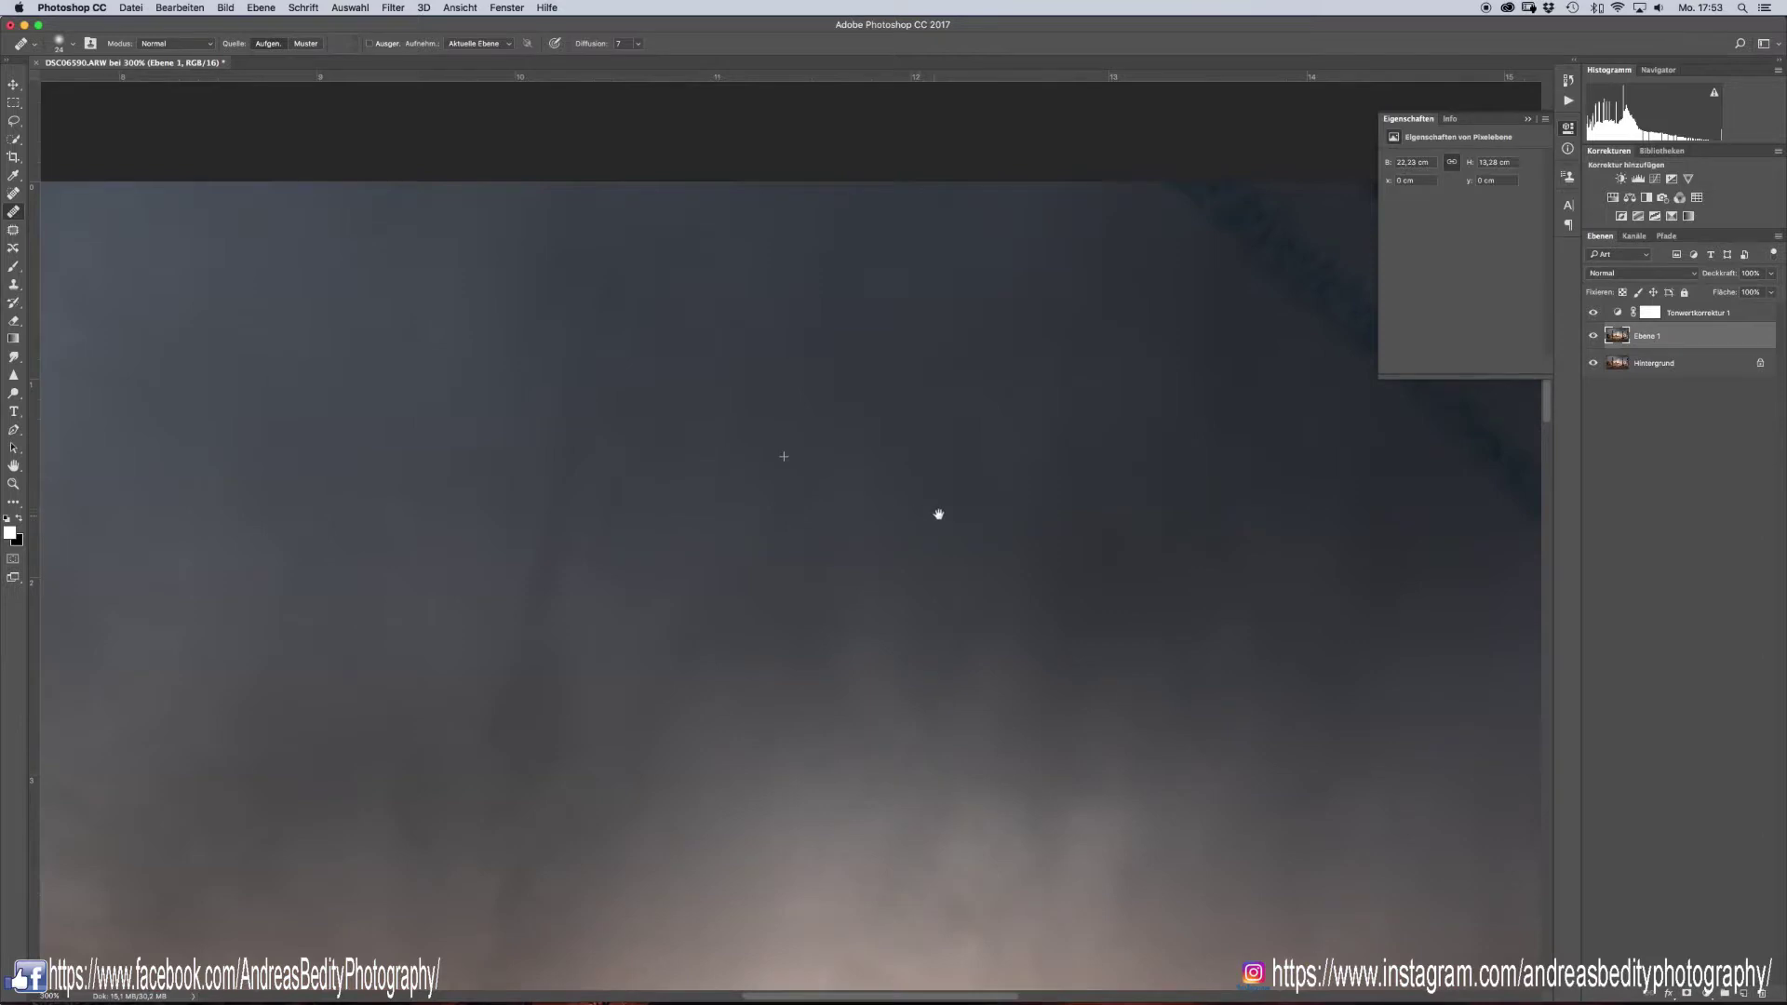
pyautogui.moveTo(938, 513); pyautogui.dragTo(787, 251)
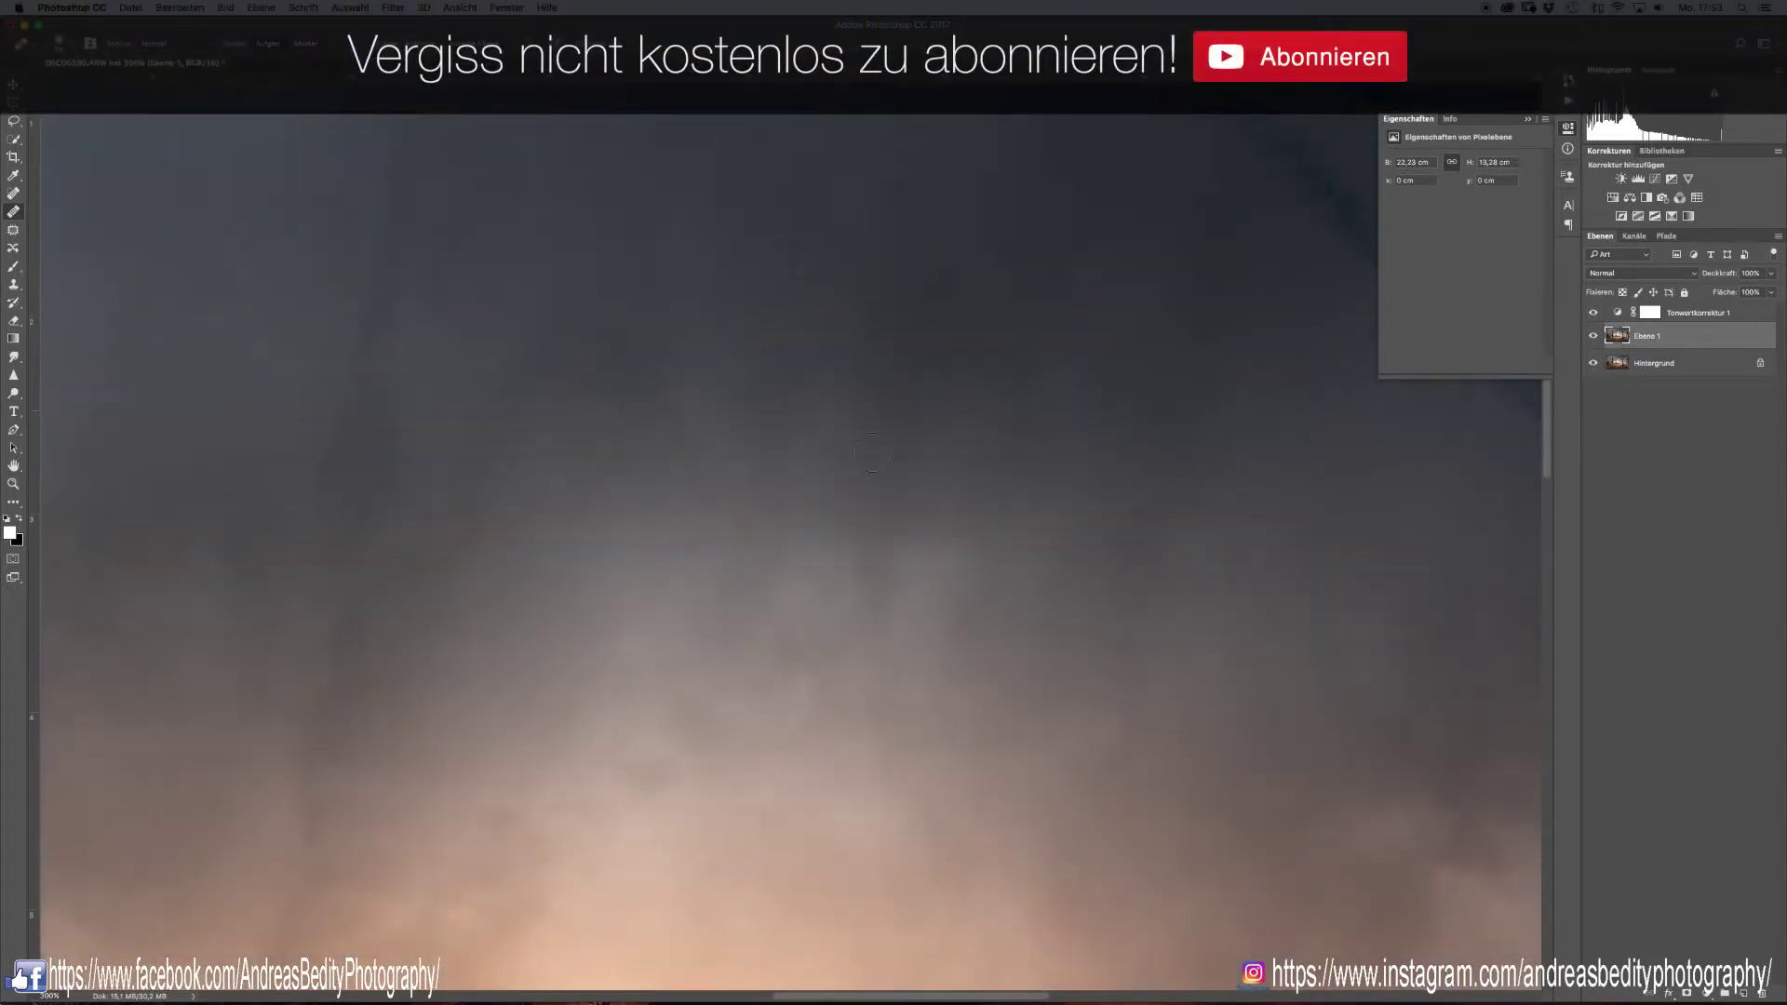
pyautogui.press('super+minus')
pyautogui.press('super+minus')
pyautogui.press('super+minus')
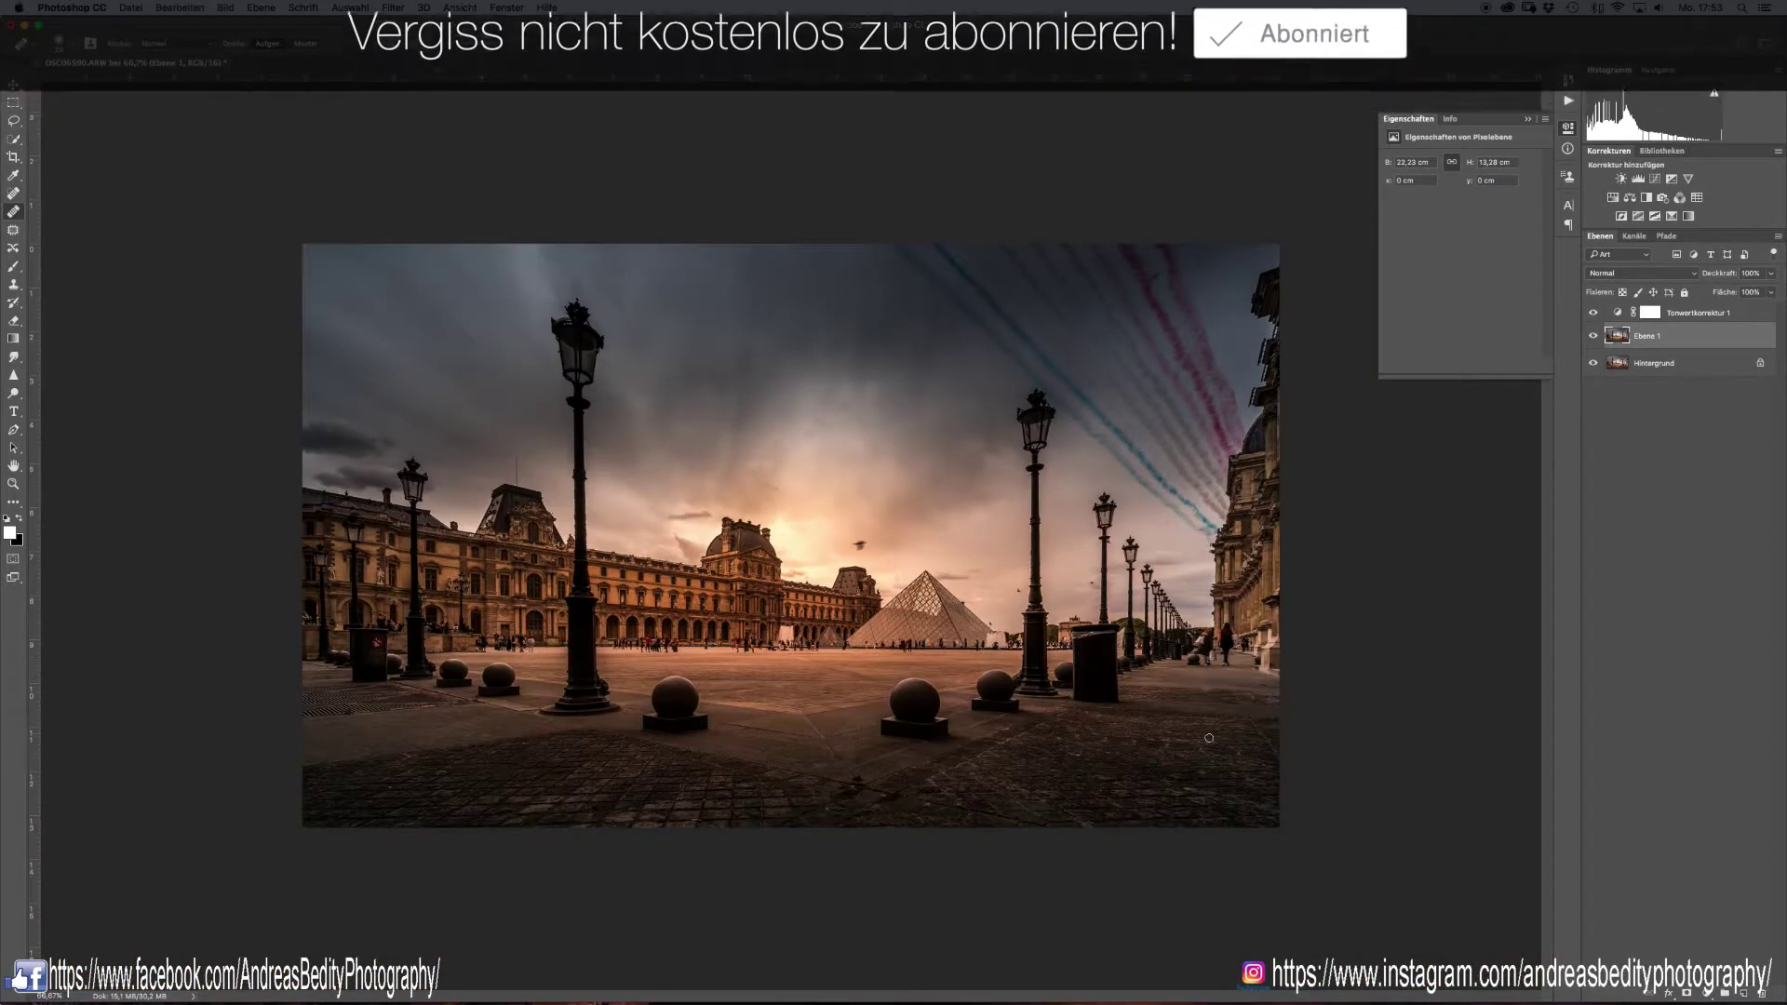
# Step: Hide the Tonwertkorrektur 1 Levels layer with its eye icon
pyautogui.click(1594, 313)
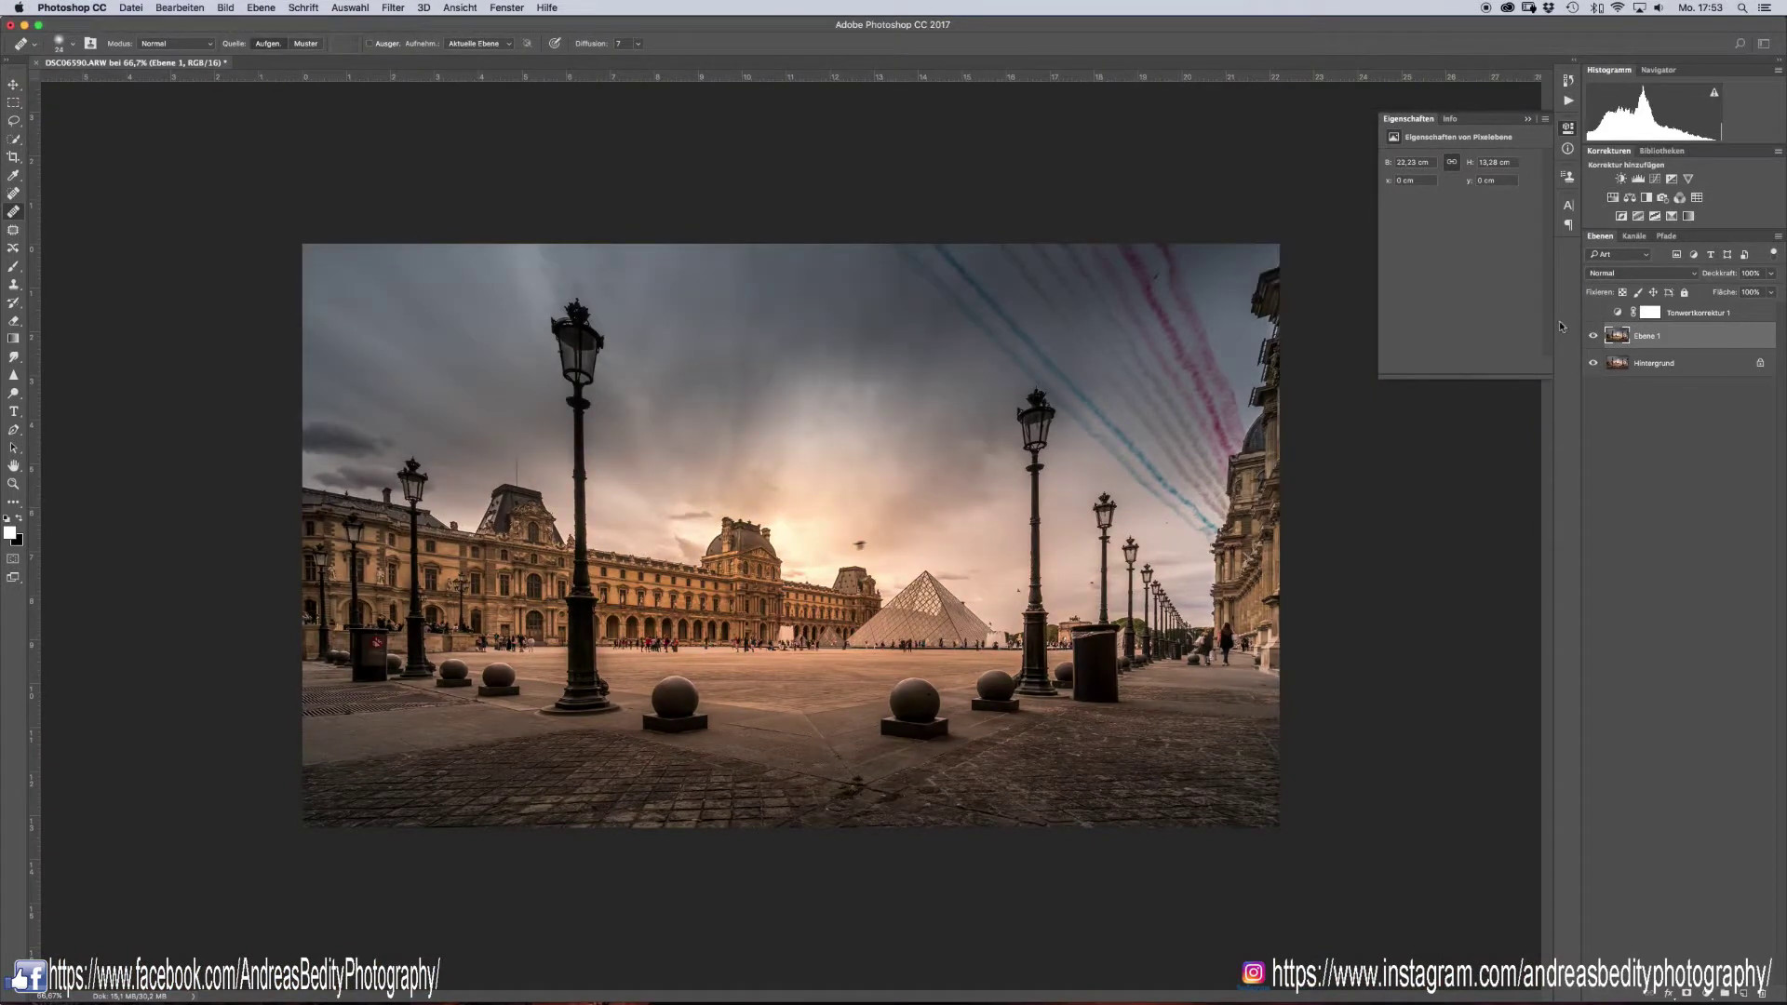